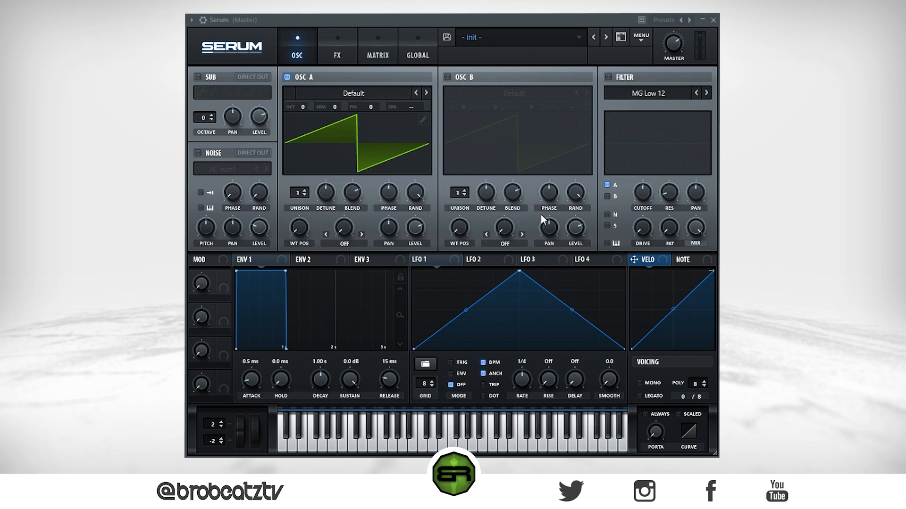
Step: Initialize the synth preset and turn on oscillator B
left_click(642, 38)
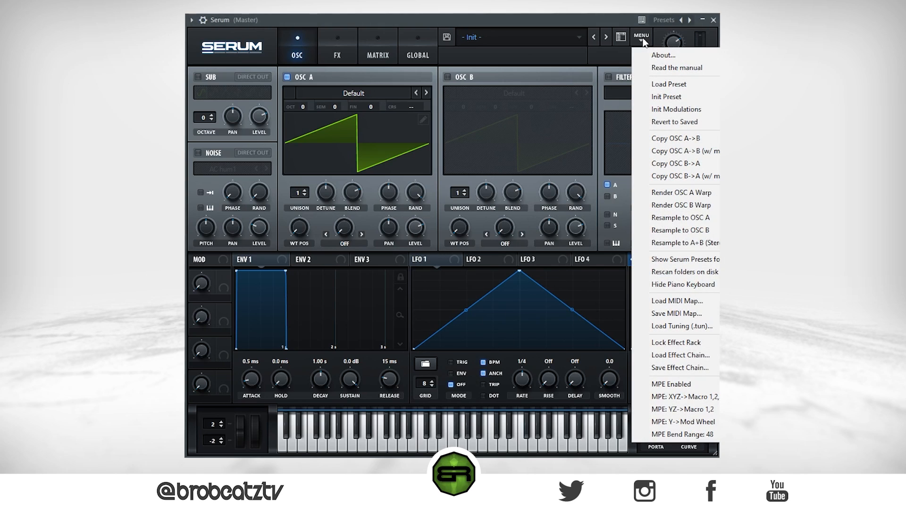
left_click(658, 98)
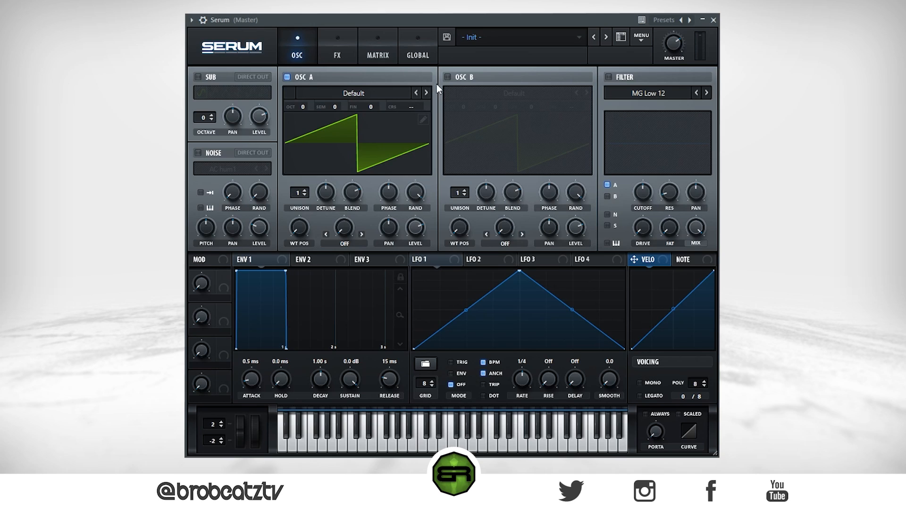
left_click(447, 77)
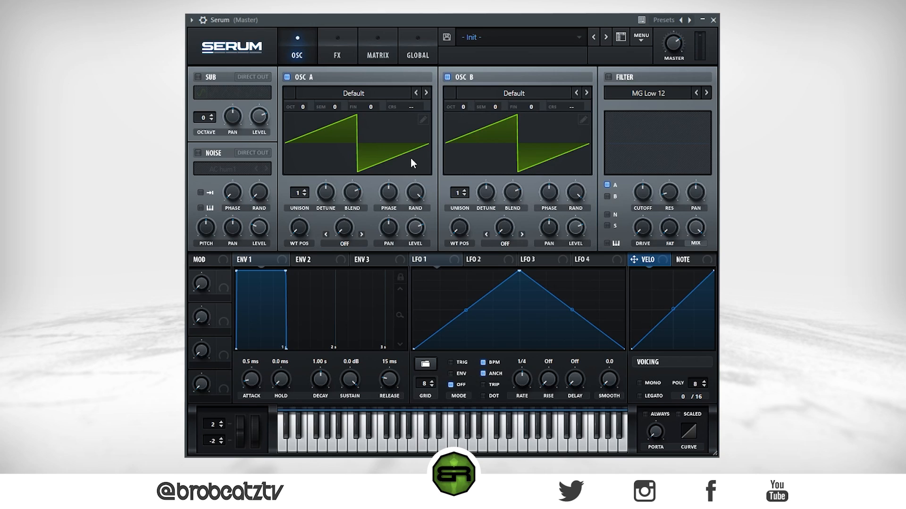
Step: Load the Analog wavetable Basic Mg into oscillator A and Basic Shapes into oscillator B
left_click(361, 93)
mouse_move(375, 109)
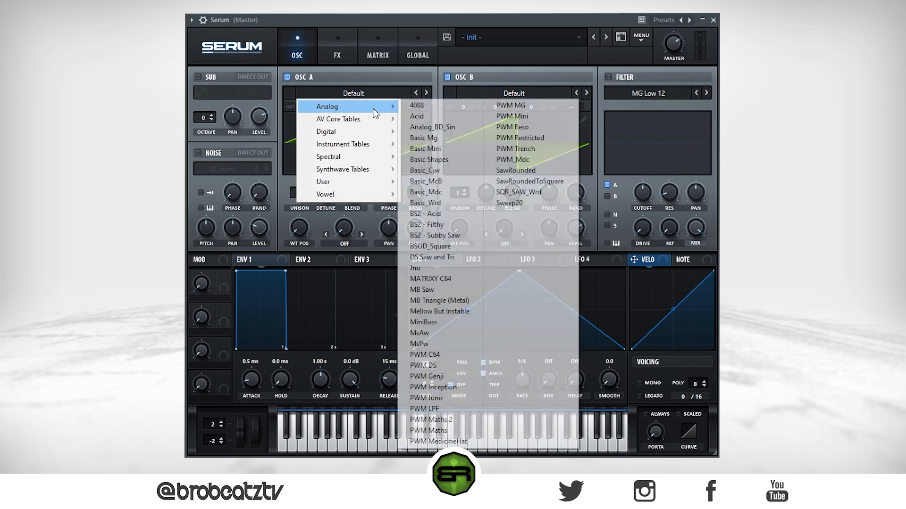
left_click(434, 140)
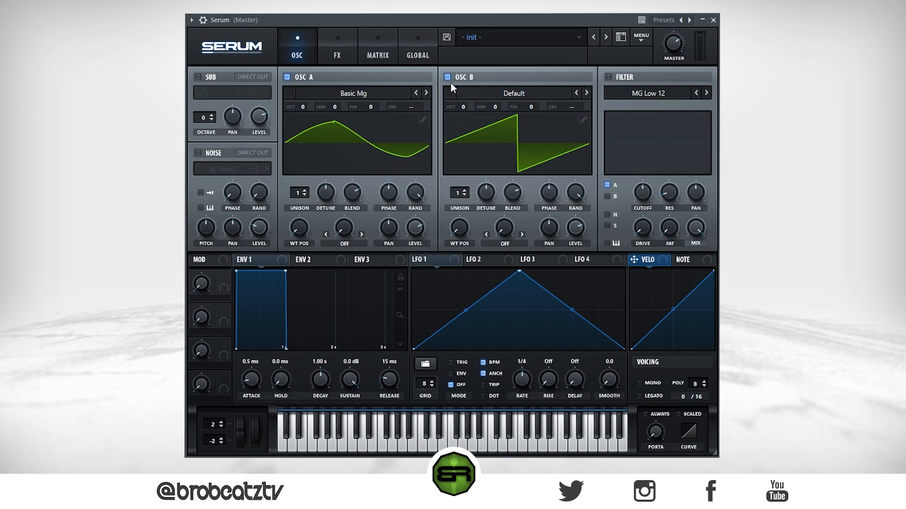
left_click(500, 93)
mouse_move(516, 106)
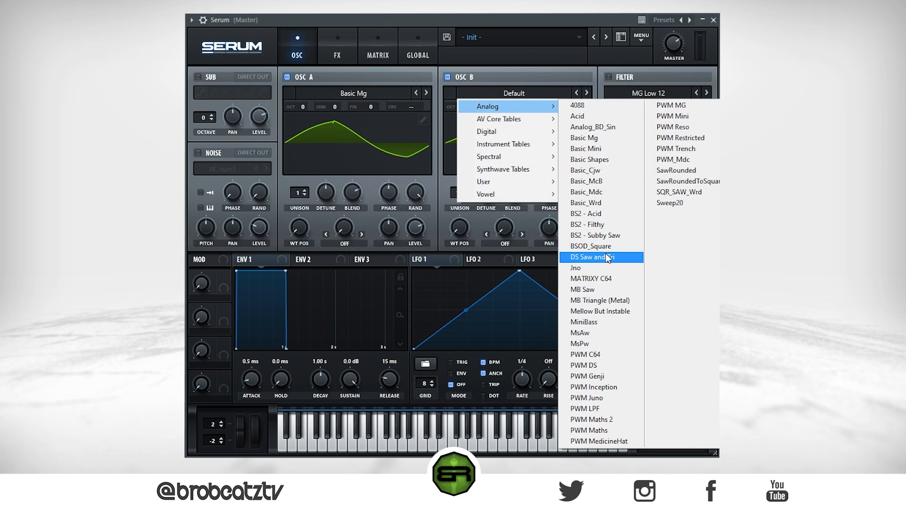
left_click(591, 159)
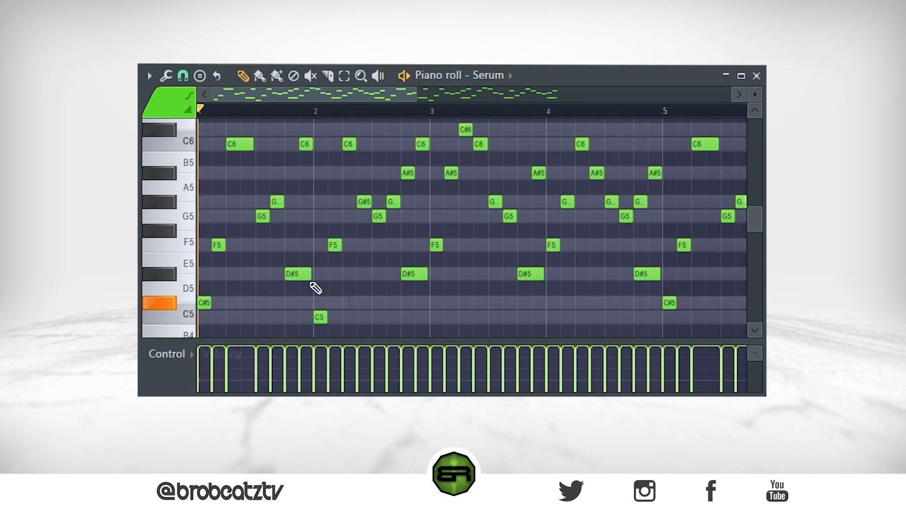
Step: Play back the Serum melody in the piano roll to hear the raw sound
key("space")
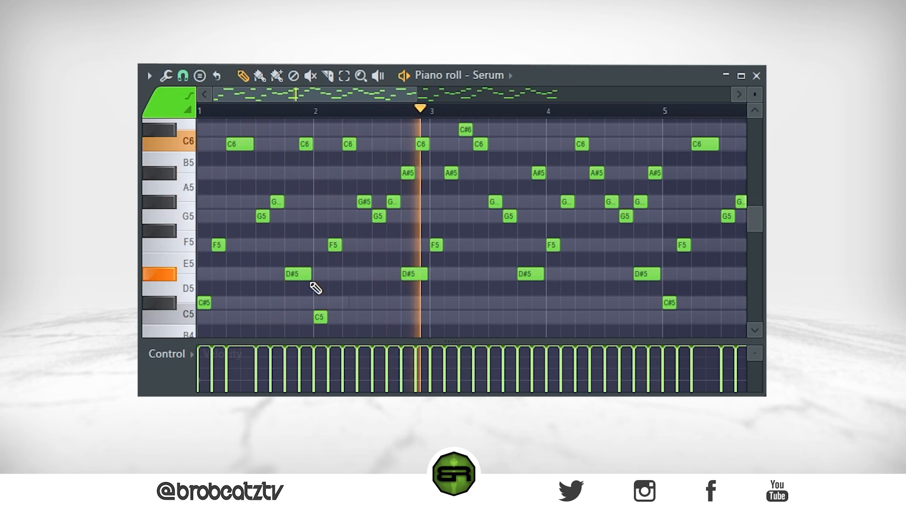
key("space")
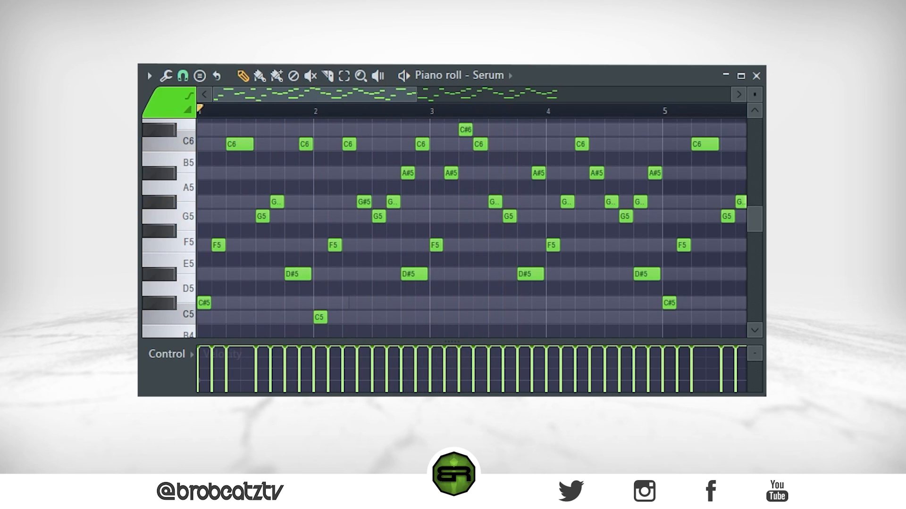
key("space")
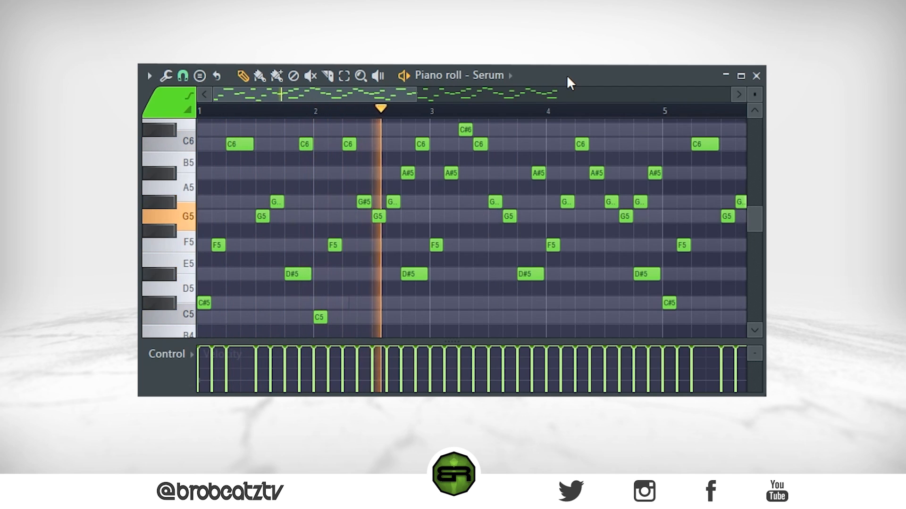
key("space")
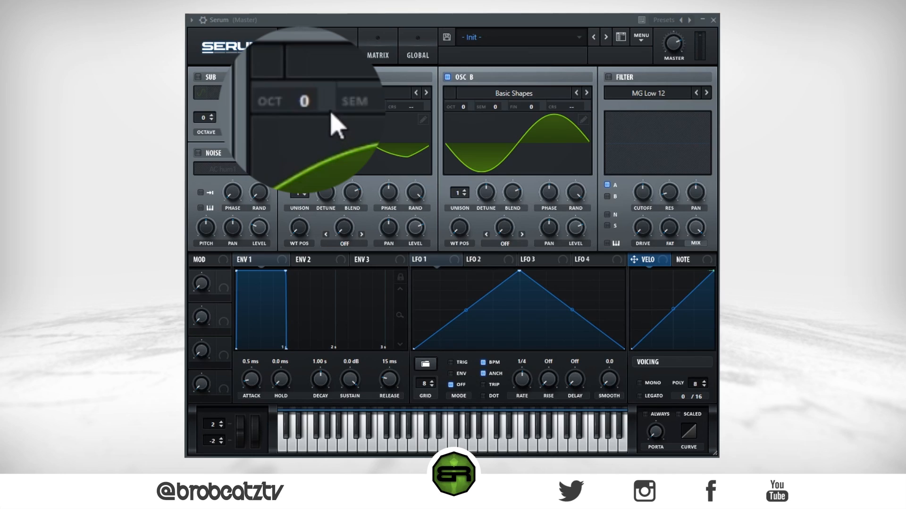
Step: Raise oscillator A one octave and shape Envelope 1 with 25 ms attack, 935 ms decay, -9.9 dB sustain and 1.08 s release
scroll(304, 107, "up", 1)
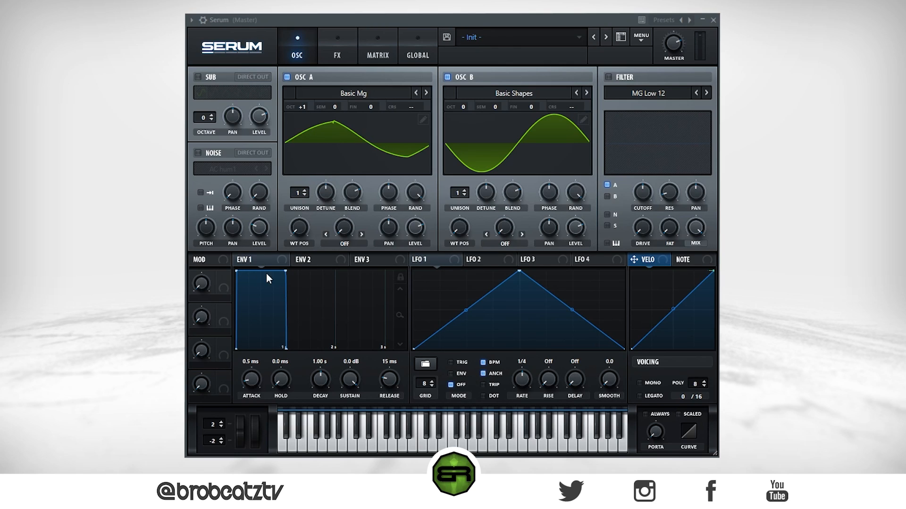
left_click_drag(236, 271, 246, 272)
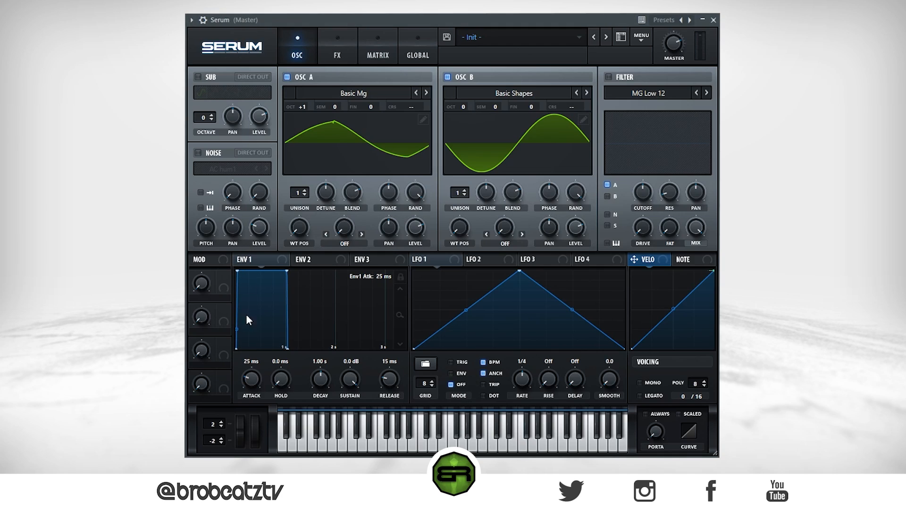
left_click_drag(288, 348, 333, 349)
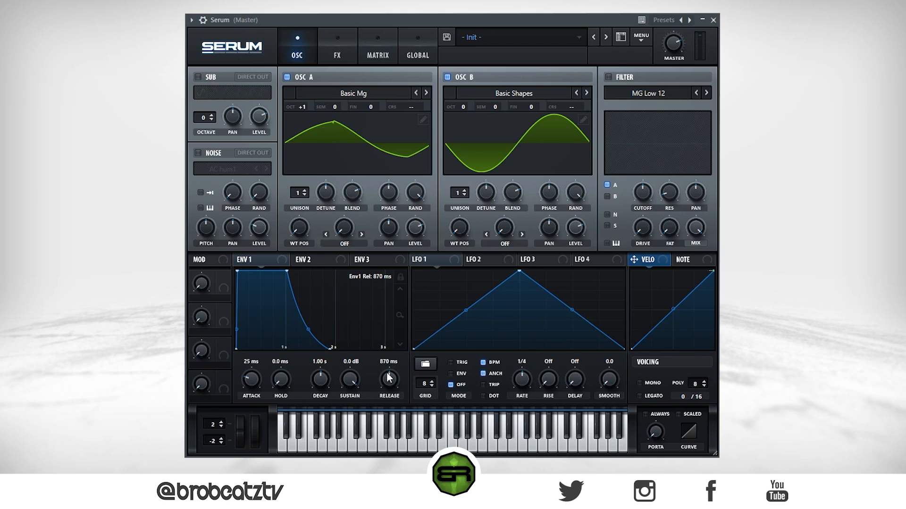
left_click_drag(397, 397, 362, 375)
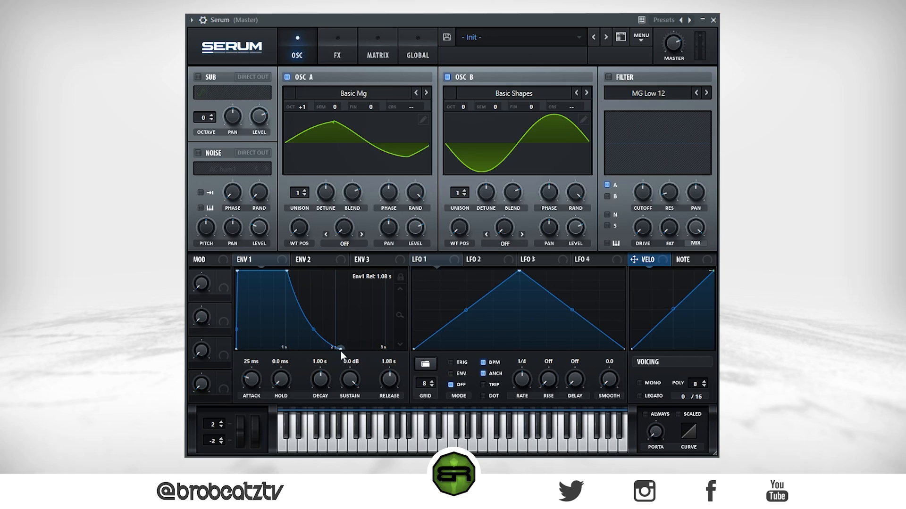
left_click_drag(286, 272, 283, 306)
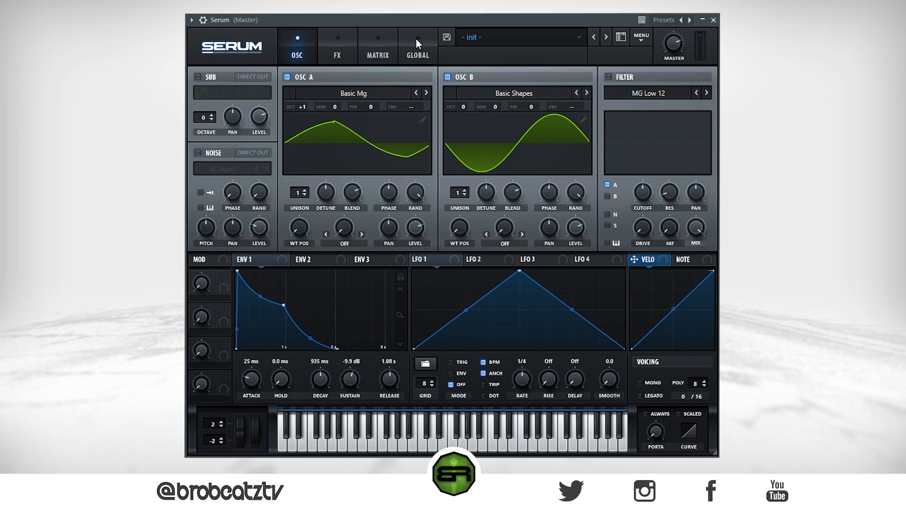
Step: Assign LFO 1 to oscillator A's level and examine how its peak position shapes the modulation
left_click(426, 261)
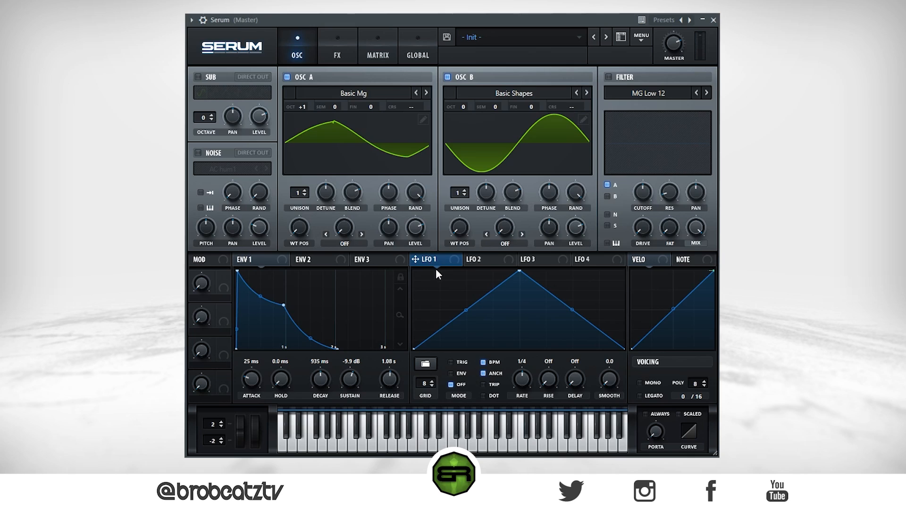
left_click_drag(414, 274, 416, 227)
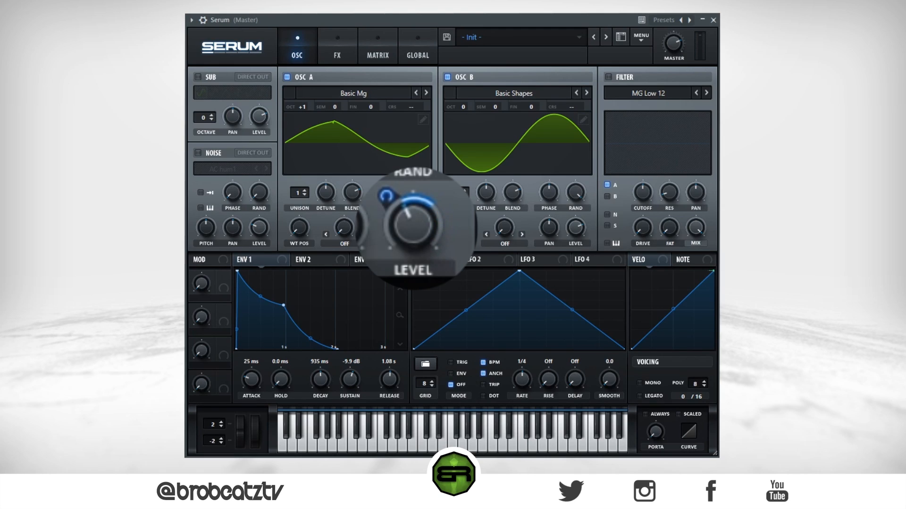
left_click_drag(519, 272, 515, 270)
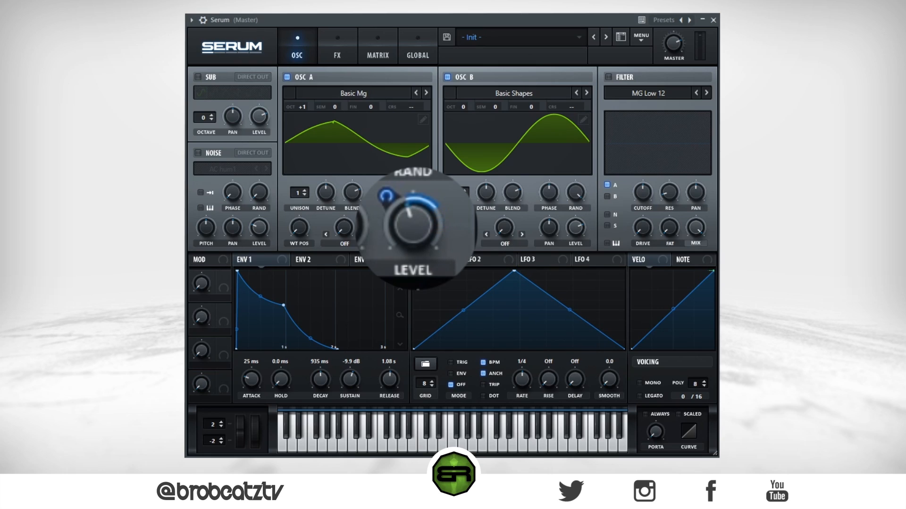
mouse_move(385, 201)
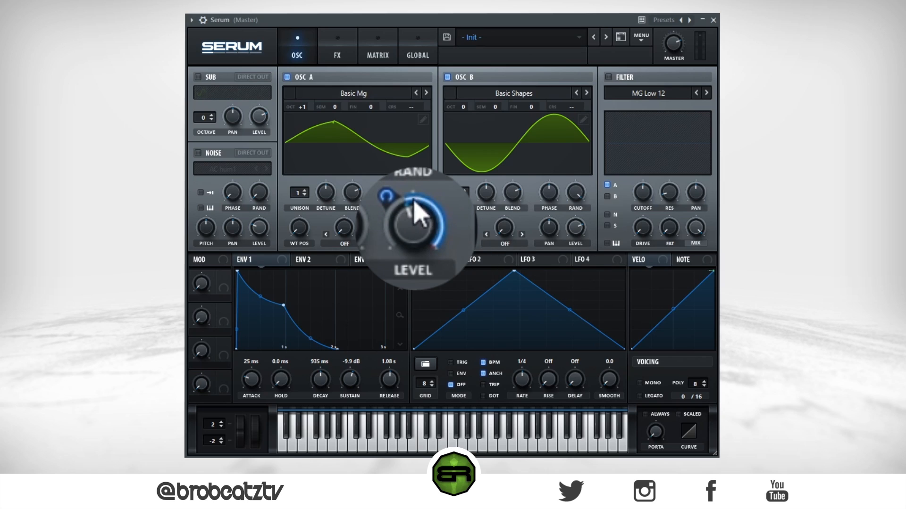
Step: Try a rising ramp shape on LFO 1 by moving its peak to the end, and audition the melody
left_click_drag(513, 271, 629, 255)
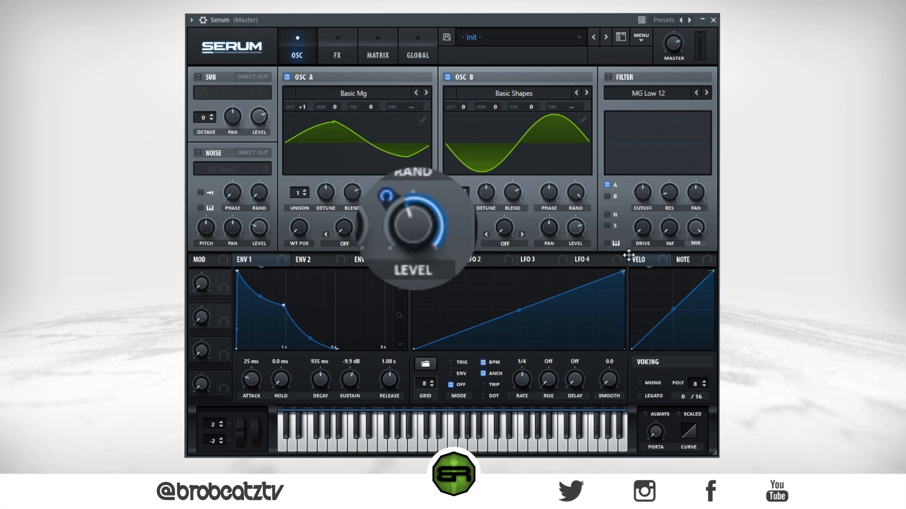
key("space")
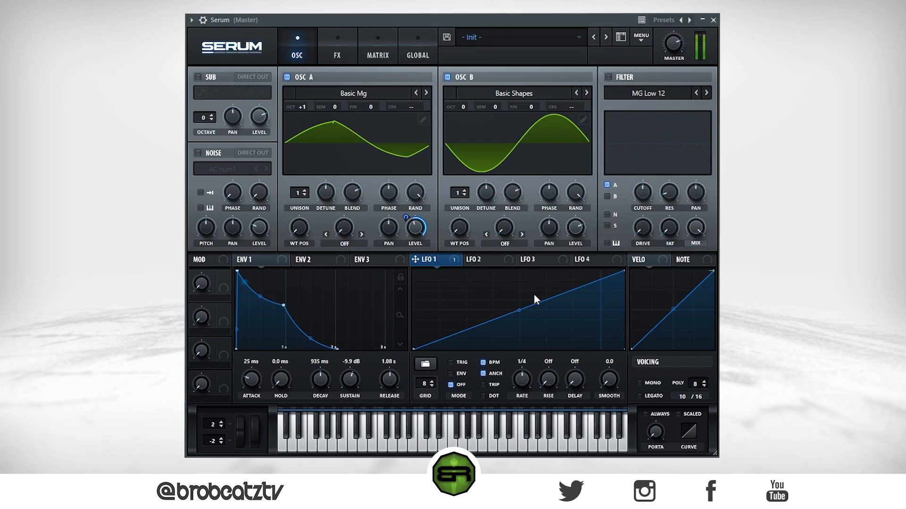
key("space")
Step: Turn off tempo sync for LFO 1, set its rate to 6.3 Hz and reshape its curve into a V with the low point centred
left_click(484, 362)
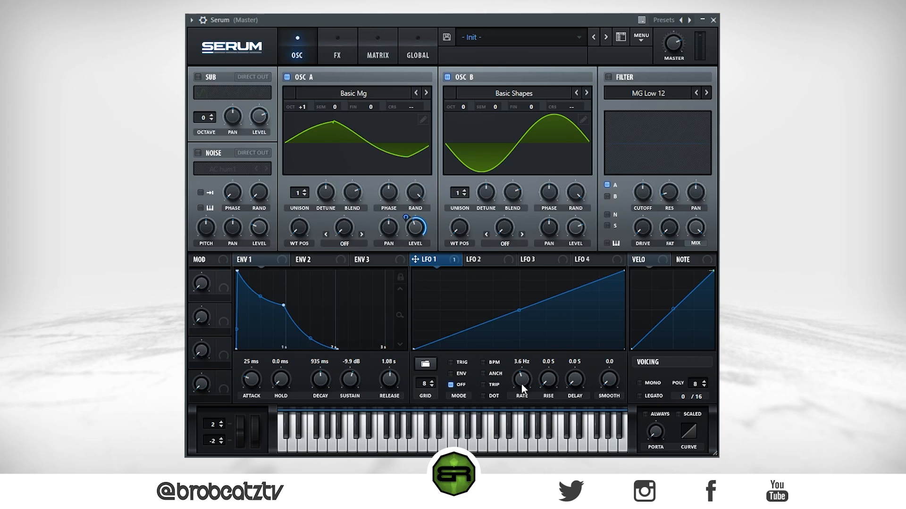
left_click_drag(523, 376, 522, 379)
left_click_drag(622, 271, 517, 258)
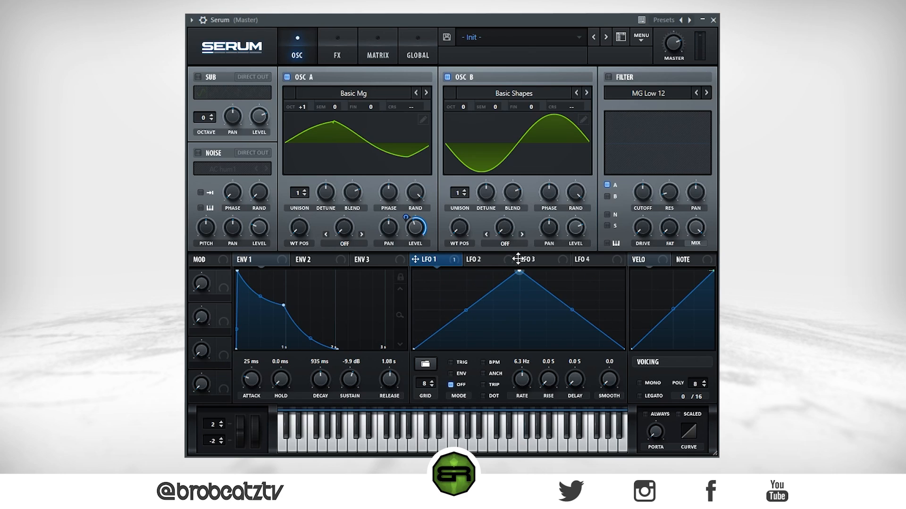
left_click_drag(414, 348, 415, 265)
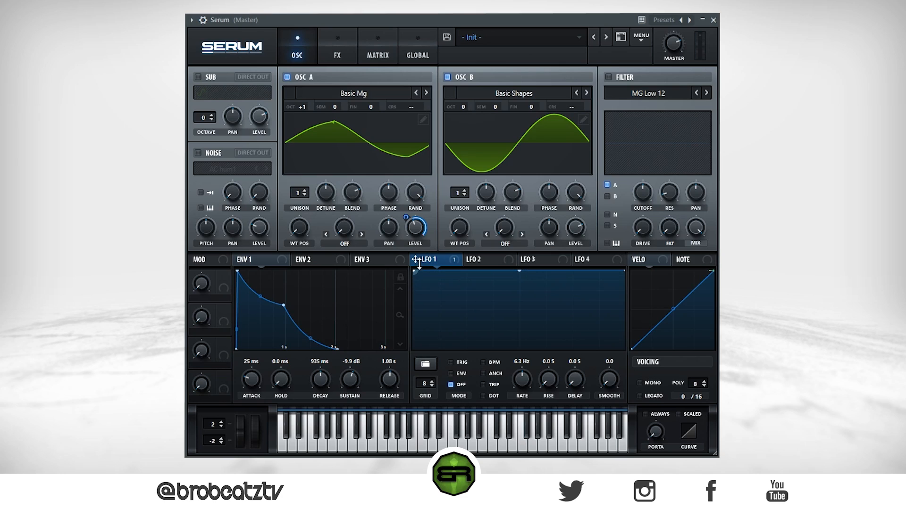
left_click_drag(519, 272, 516, 348)
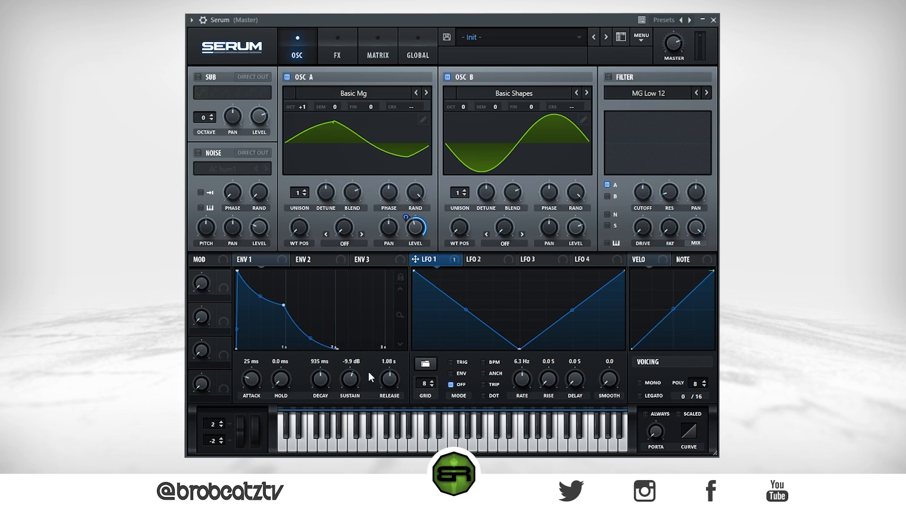
Step: Reduce LFO 1's modulation depth on oscillator A's level and fine-tune the LFO rate
left_click_drag(406, 216, 406, 226)
left_click(419, 230)
mouse_move(525, 380)
left_mouse_down()
mouse_move(542, 303)
mouse_move(537, 402)
mouse_move(528, 380)
left_mouse_up()
Step: Assign LFO 2 to oscillator A's fine tuning and reduce the modulation to a small amount
left_click(498, 260)
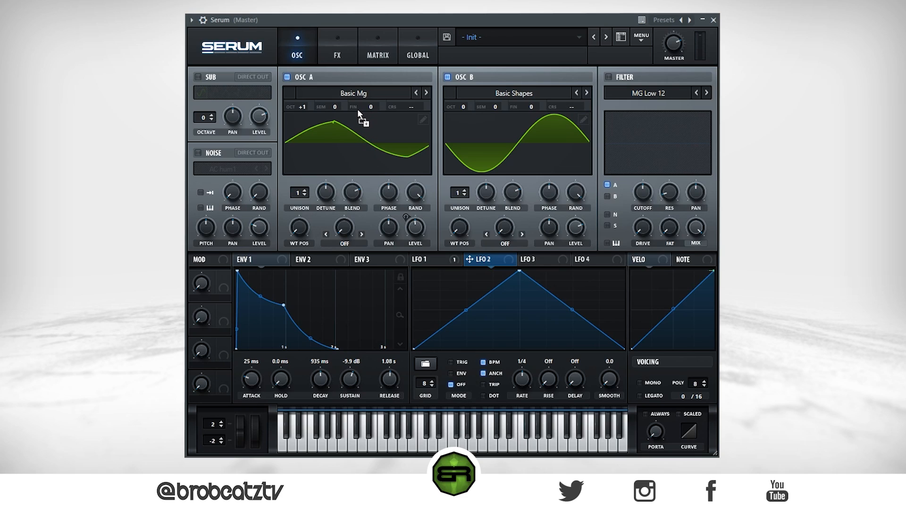
left_click_drag(363, 107, 358, 194)
mouse_move(363, 123)
left_mouse_down()
mouse_move(355, 108)
mouse_move(364, 107)
mouse_move(350, 110)
mouse_move(354, 168)
mouse_move(345, 108)
mouse_move(400, 117)
mouse_move(354, 111)
left_mouse_up()
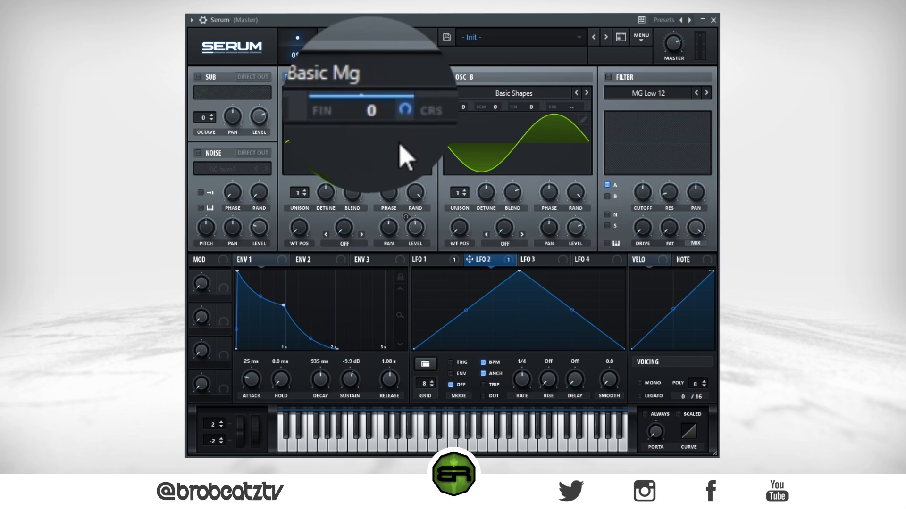
left_click_drag(401, 115, 401, 159)
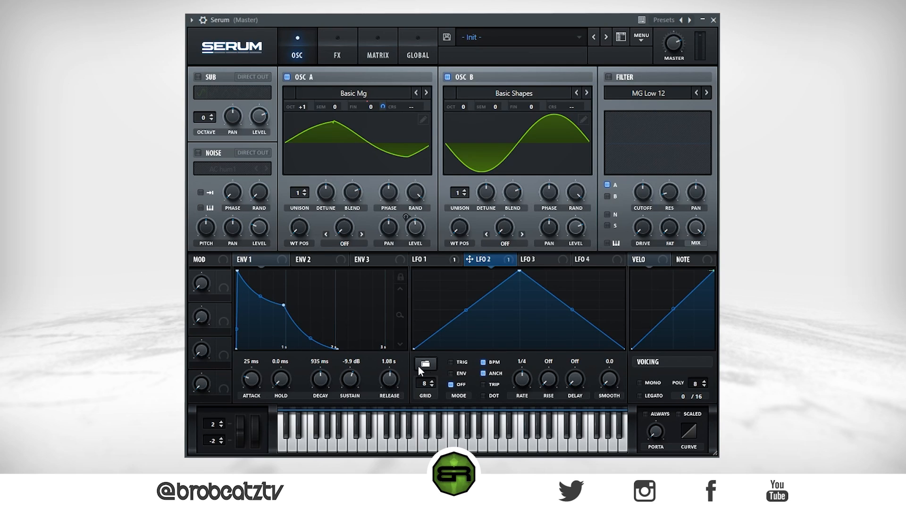
Step: Turn off tempo sync for LFO 2 and set its rate to 1.2 Hz
left_click(484, 363)
left_click(484, 362)
left_click_drag(516, 393, 516, 398)
left_click(483, 362)
left_click_drag(519, 380, 518, 383)
left_click_drag(520, 396, 519, 398)
Step: Reshape LFO 2 to start midway, peak at one quarter, dip at three quarters and end midway, and adjust its fine-tuning depth
left_click_drag(415, 348, 414, 310)
left_click_drag(519, 272, 466, 272)
double_click(543, 336)
double_click(546, 297)
double_click(497, 294)
double_click(563, 293)
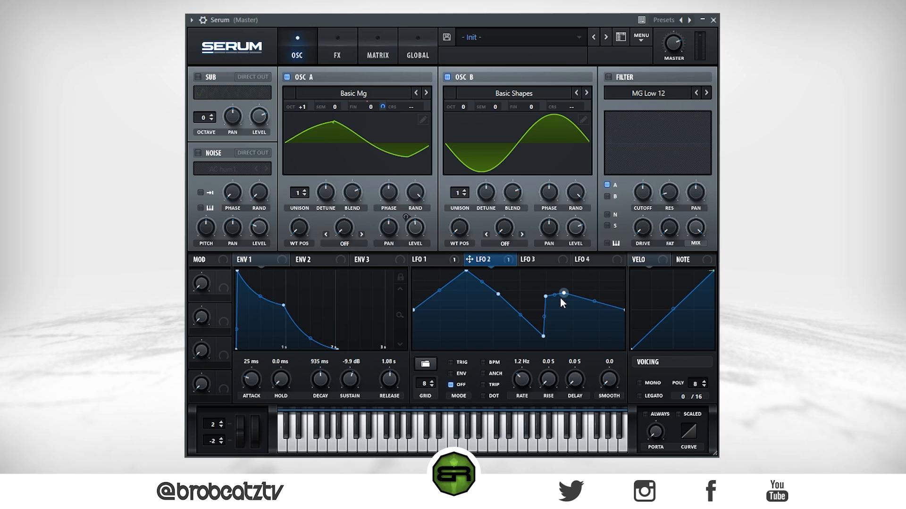
double_click(564, 293)
double_click(546, 297)
mouse_move(506, 300)
left_mouse_down()
mouse_move(542, 334)
mouse_move(521, 354)
mouse_move(586, 344)
mouse_move(574, 355)
mouse_move(515, 324)
mouse_move(518, 311)
left_mouse_up()
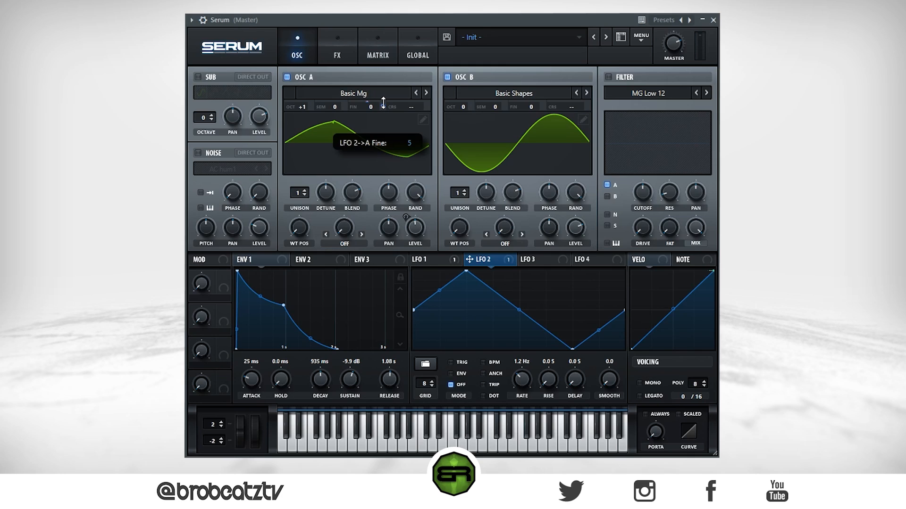
left_click_drag(383, 105, 385, 99)
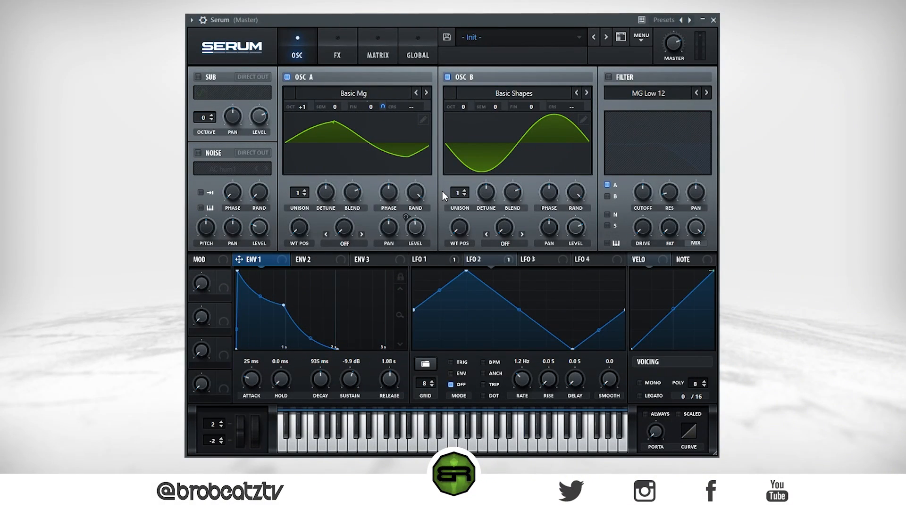
Step: Turn on the MG Low 12 filter, try a cutoff of 198 Hz and restore the cutoff's initial value
left_click(609, 77)
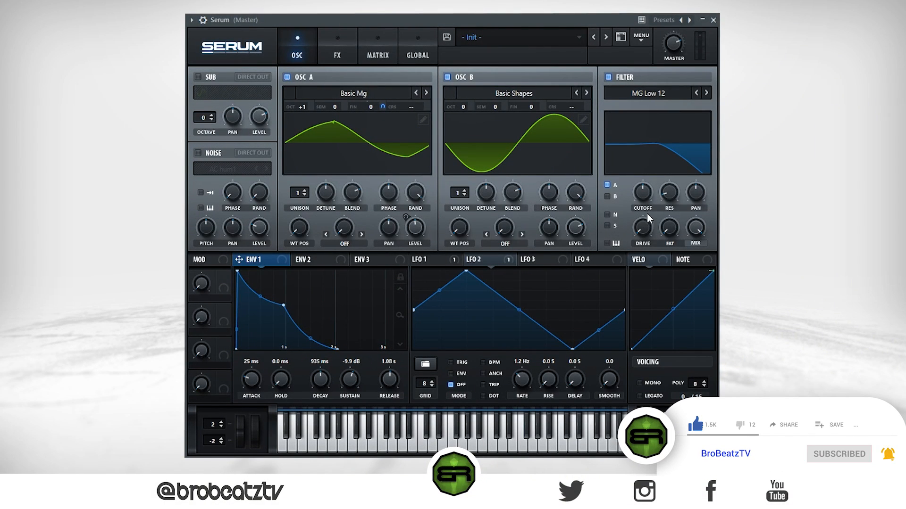
left_click_drag(640, 193, 641, 202)
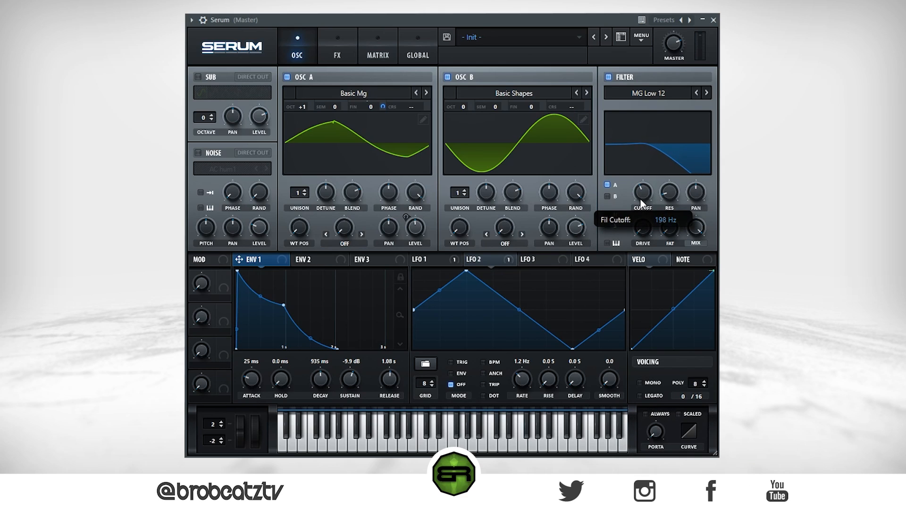
right_click(641, 189)
left_click(657, 251)
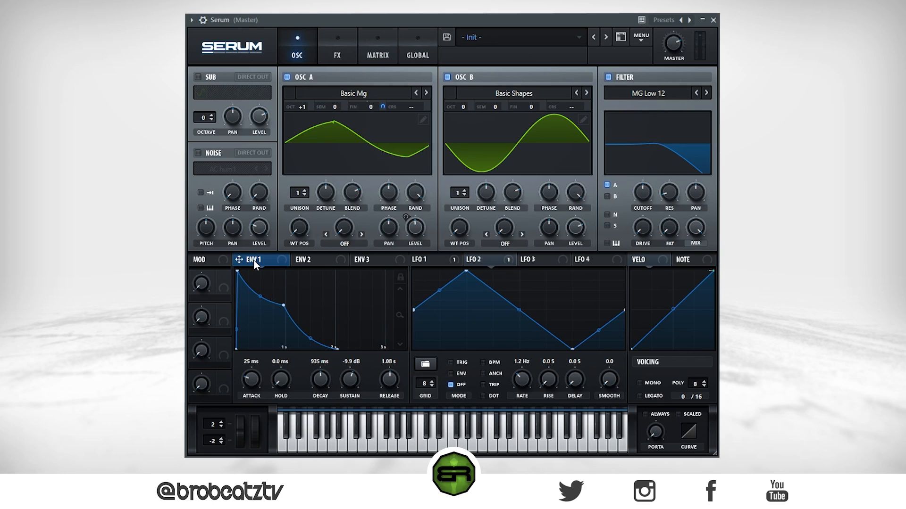
Step: Assign envelope 1 to the filter cutoff and adjust its modulation depth
left_click_drag(293, 310, 641, 191)
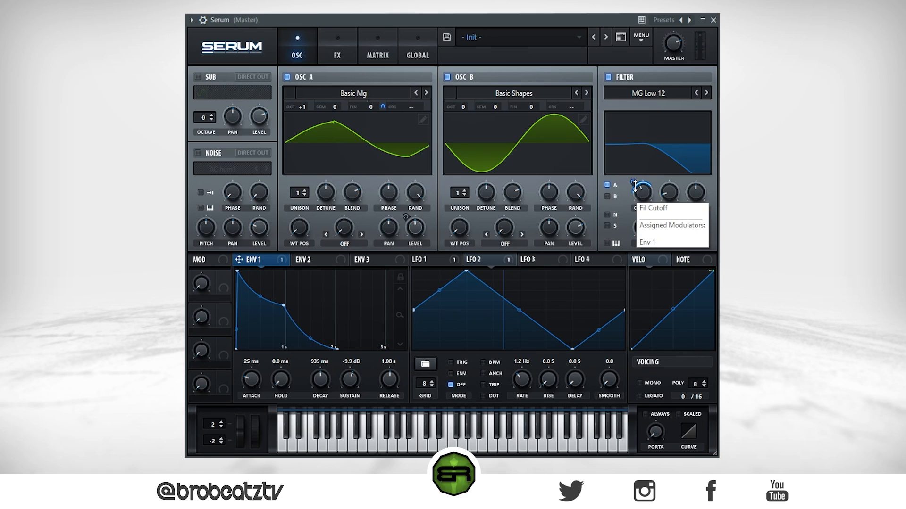
left_click_drag(634, 183, 635, 193)
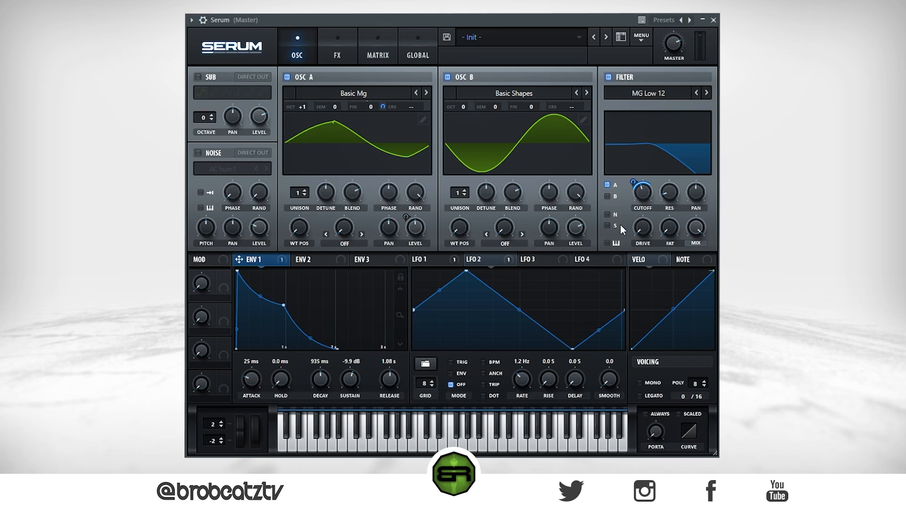
Step: Switch on the chorus, delay, reverb and EQ effects and turn all but the EQ off again
left_click(341, 55)
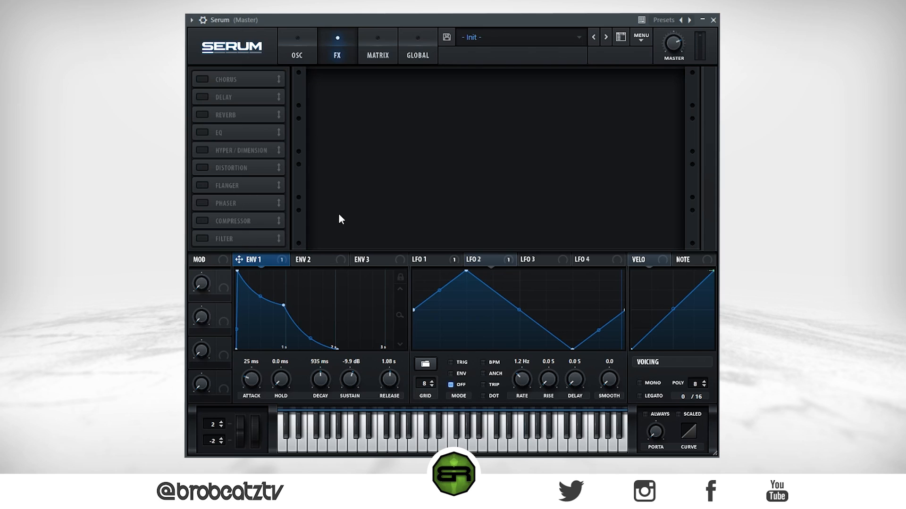
left_click(202, 80)
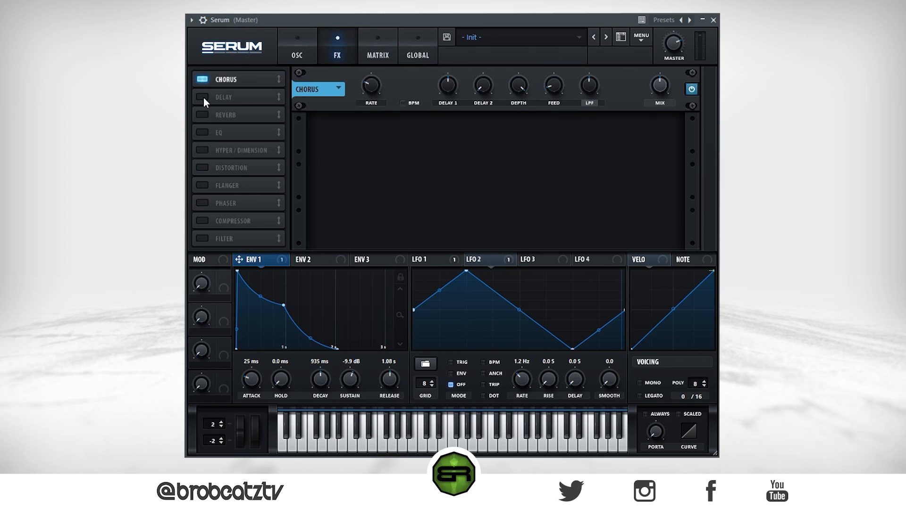
left_click(203, 98)
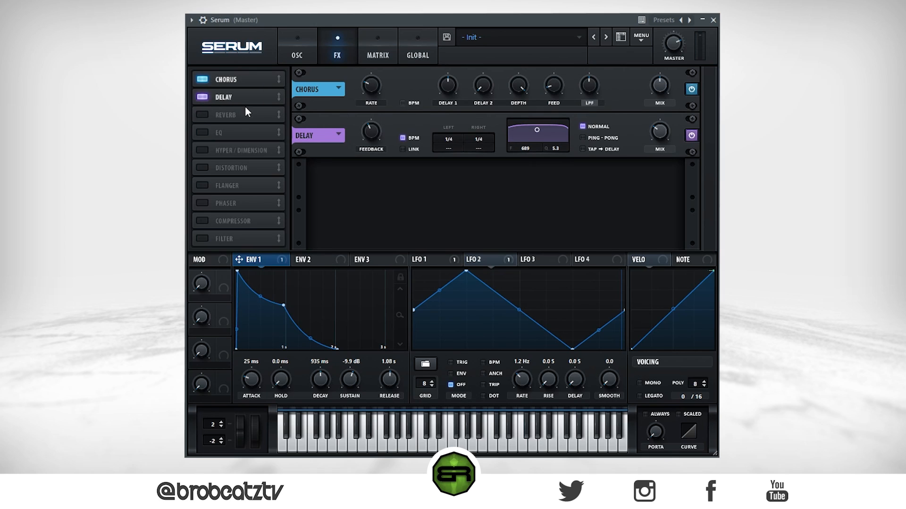
left_click(200, 116)
left_click(204, 133)
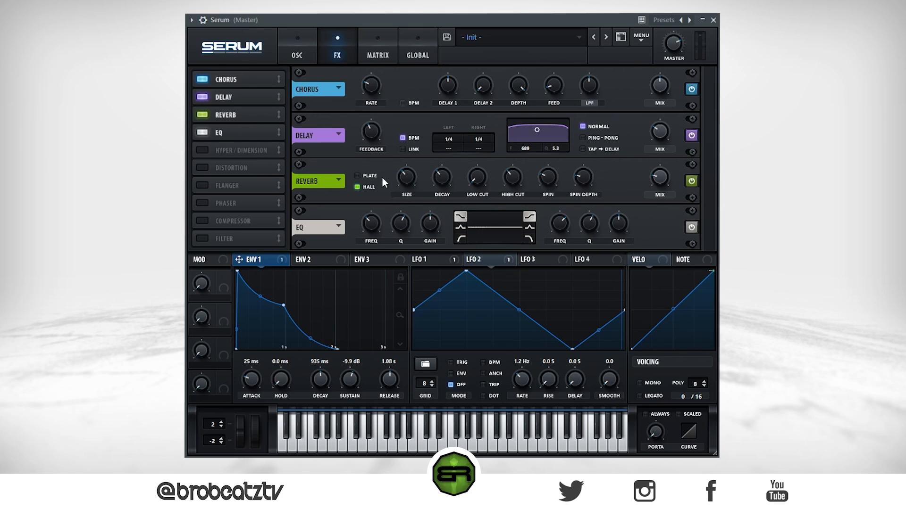
left_click(202, 115)
left_click(202, 98)
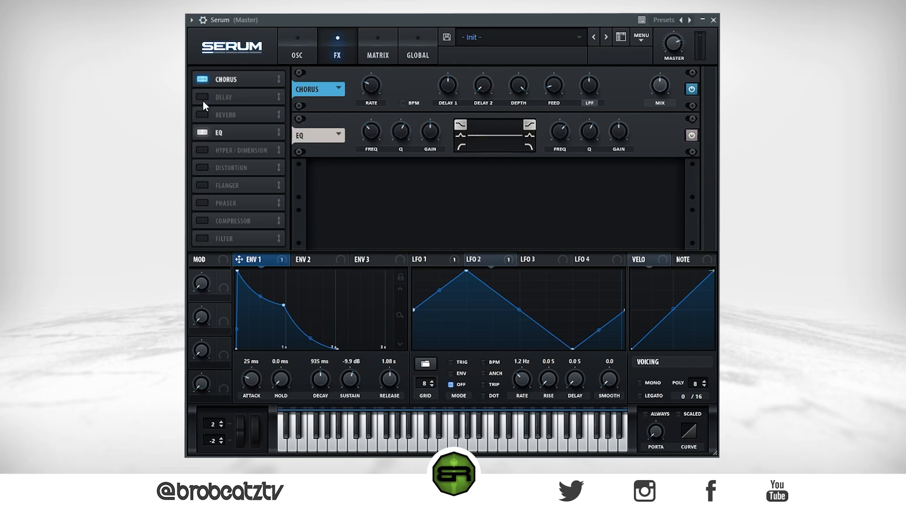
left_click(202, 79)
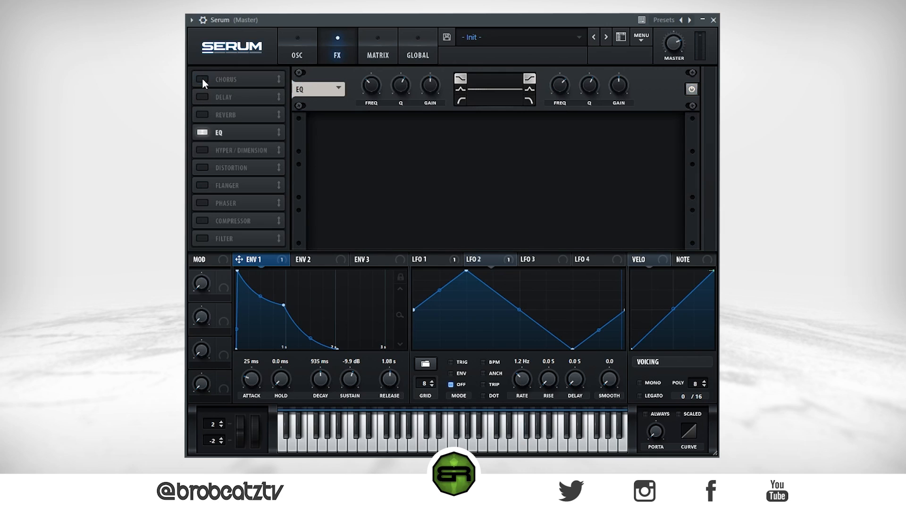
Step: Switch the EQ's low band to low cut and its high band to high cut, and set the high band's Q to 39%
left_click(462, 100)
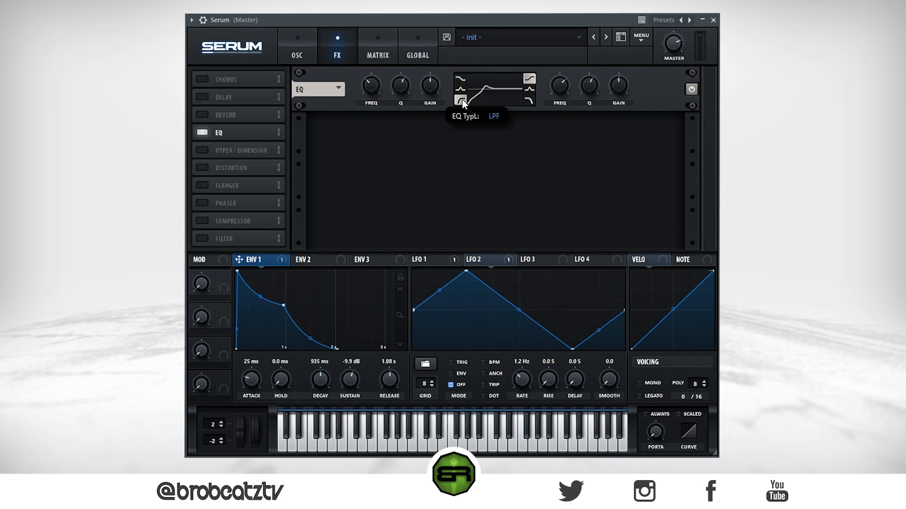
left_click(529, 101)
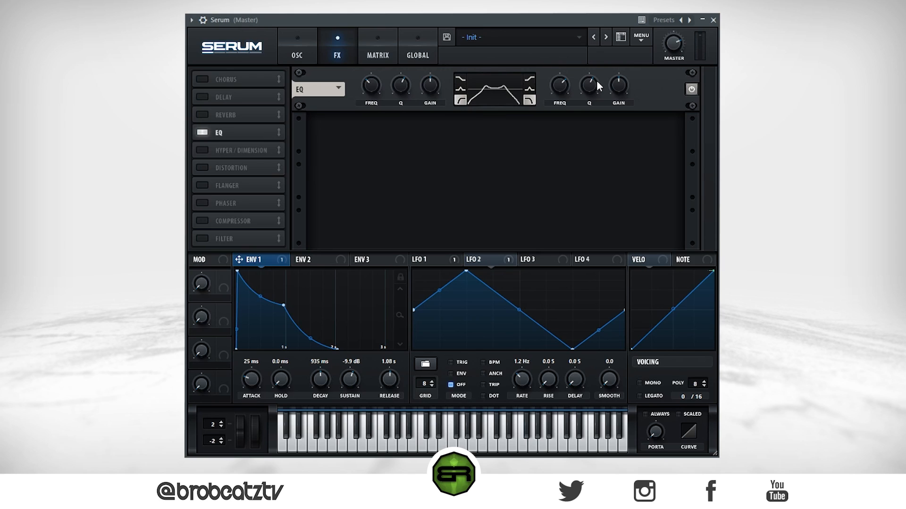
left_click_drag(588, 81, 597, 59)
left_click_drag(566, 91, 576, 129)
left_click_drag(576, 130, 576, 128)
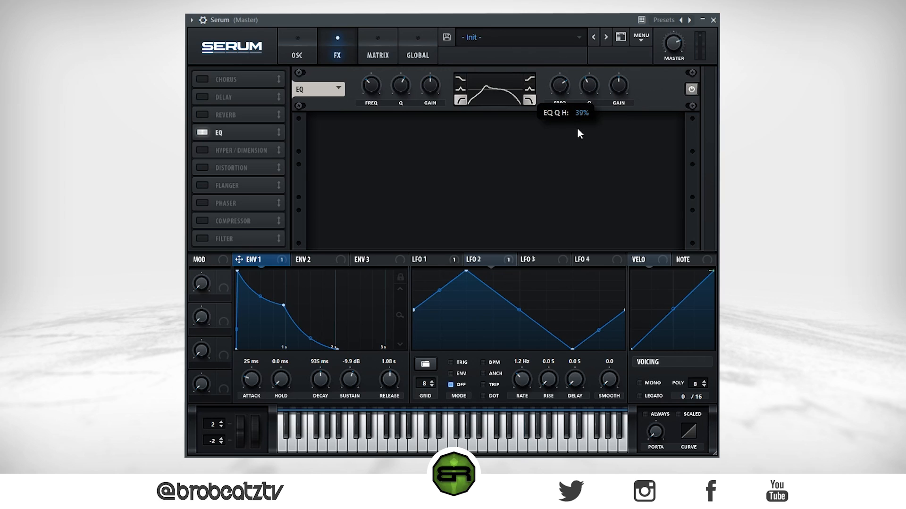
Step: Lower the EQ low band's Q and set its frequency to 360 Hz, and raise the high band's frequency
left_click_drag(407, 81, 376, 81)
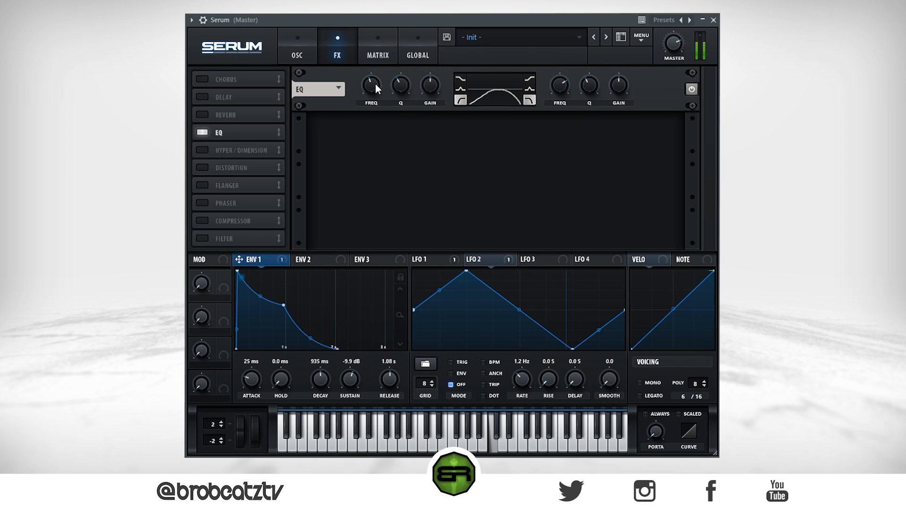
mouse_move(371, 87)
left_mouse_down()
mouse_move(369, 110)
mouse_move(372, 83)
left_mouse_up()
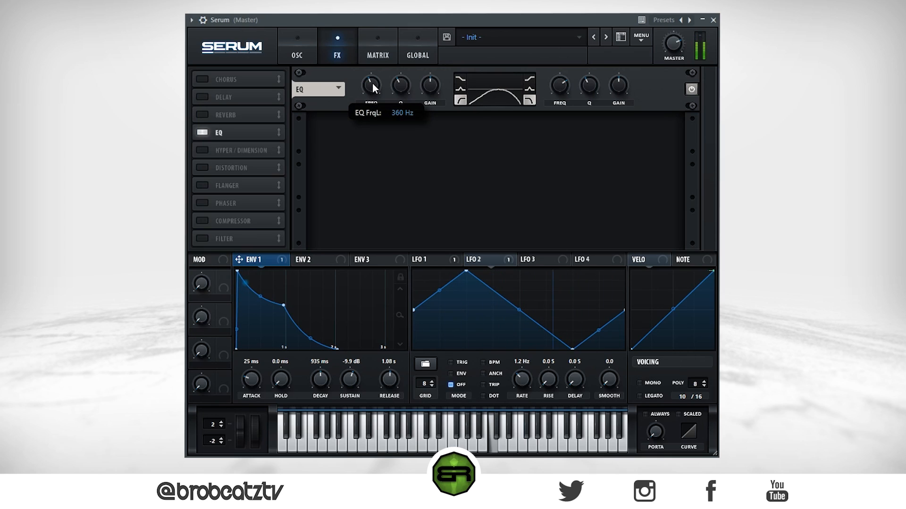
left_click_drag(567, 89, 587, 79)
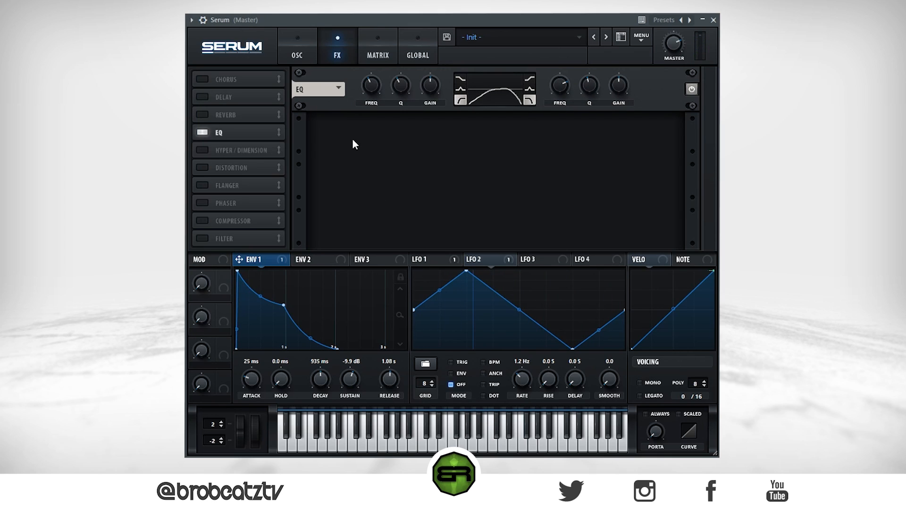
Step: Turn on the reverb in Hall mode, increase its size and slightly lower its mix
left_click(203, 116)
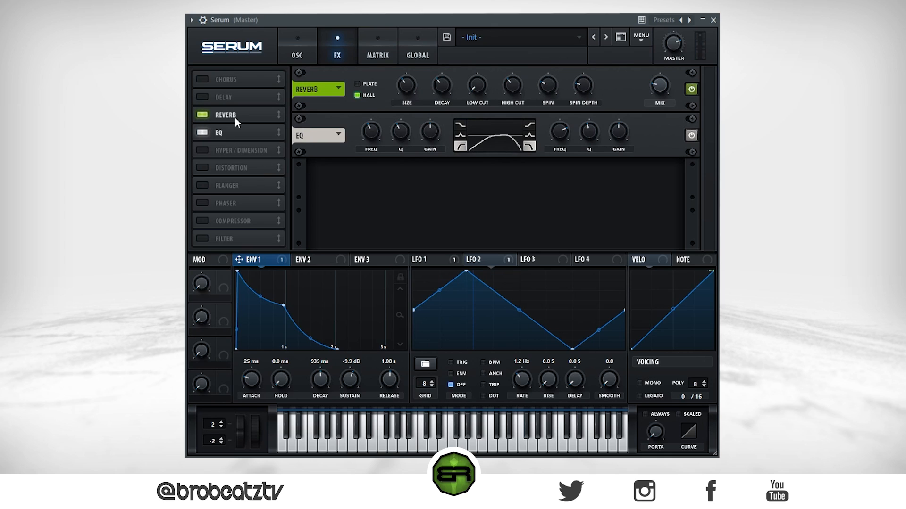
left_click_drag(406, 84, 414, 55)
mouse_move(658, 89)
left_click_drag(659, 94, 658, 106)
Step: Turn on the delay effect and raise its mix to the maximum
left_click(201, 97)
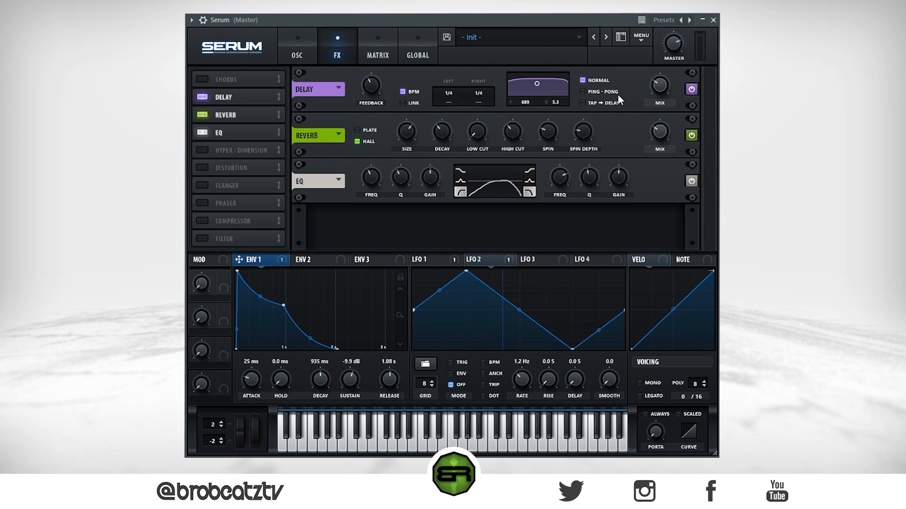
left_click(659, 86)
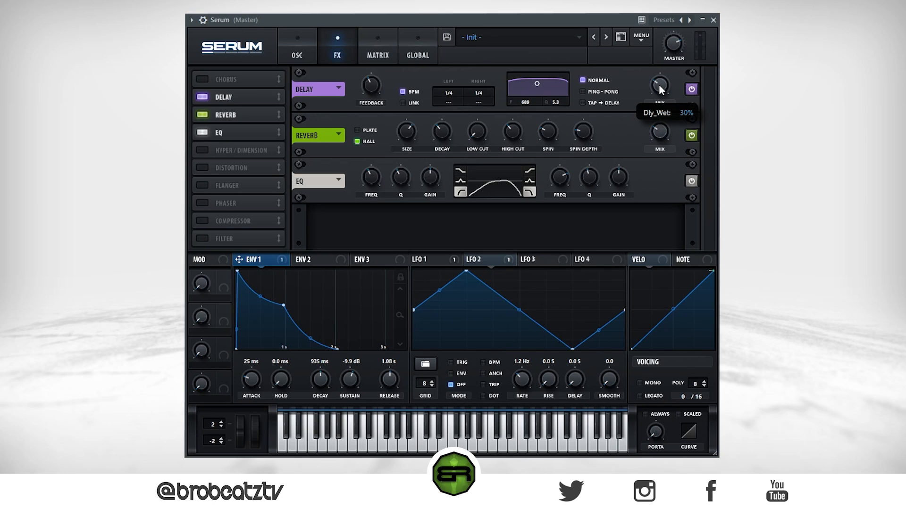
mouse_move(659, 84)
left_mouse_down()
mouse_move(668, 33)
mouse_move(664, 81)
mouse_move(665, 71)
left_mouse_up()
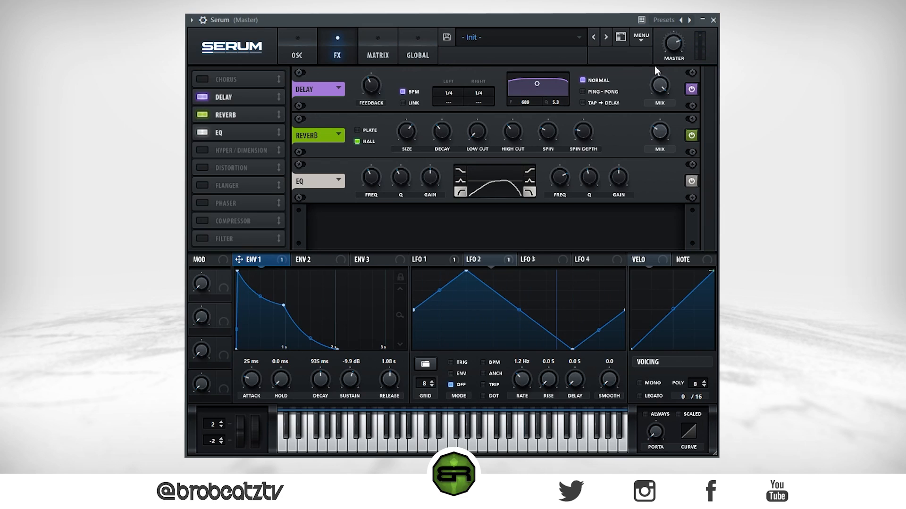
mouse_move(676, 45)
Step: Turn on the chorus with a 1.2 ms depth, raise its low-pass and mix, lower Delay 1 and feedback, and adjust its rate
left_click(199, 80)
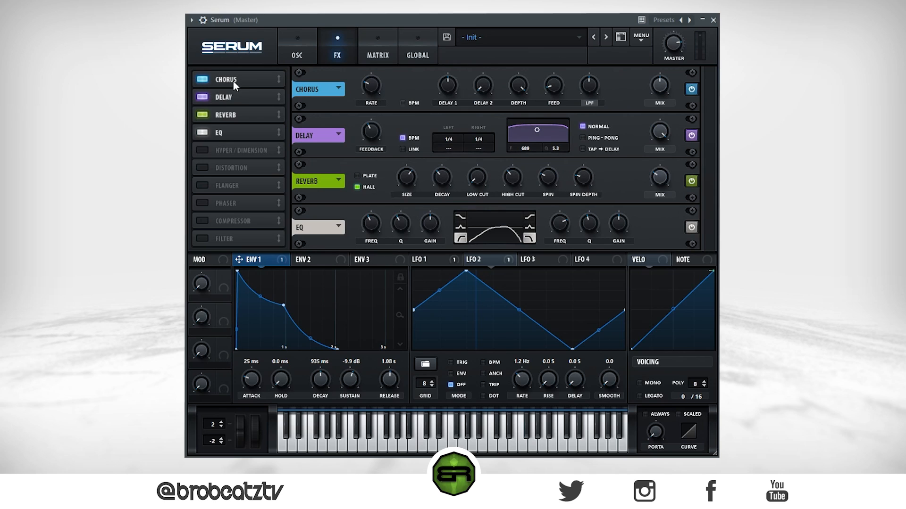
left_click_drag(589, 86, 607, 23)
left_click_drag(515, 86, 519, 64)
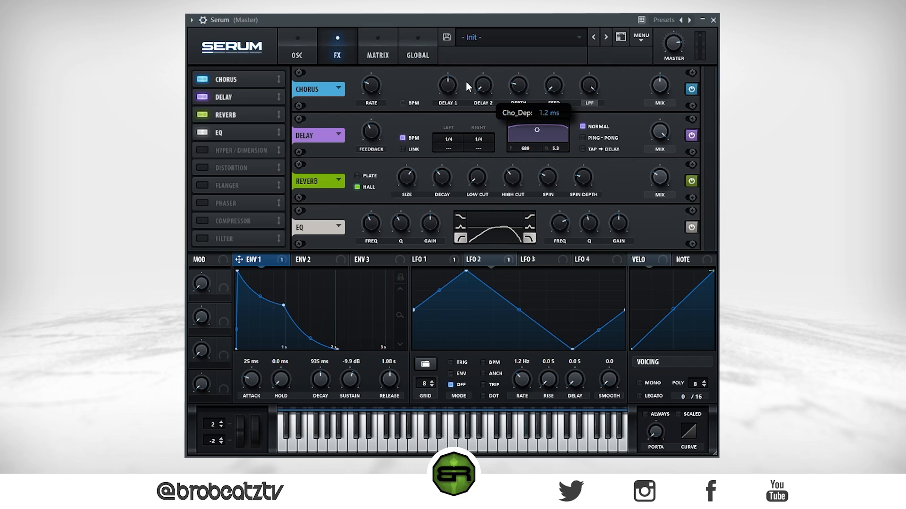
left_click_drag(447, 86, 440, 163)
left_click_drag(374, 84, 378, 64)
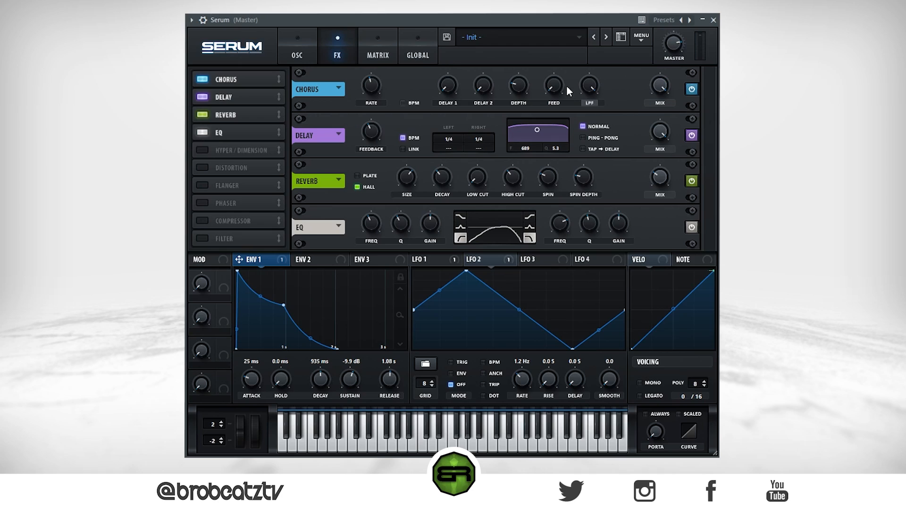
left_click(372, 83)
mouse_move(372, 83)
left_mouse_down()
mouse_move(377, 89)
mouse_move(387, 58)
mouse_move(363, 116)
mouse_move(370, 97)
left_mouse_up()
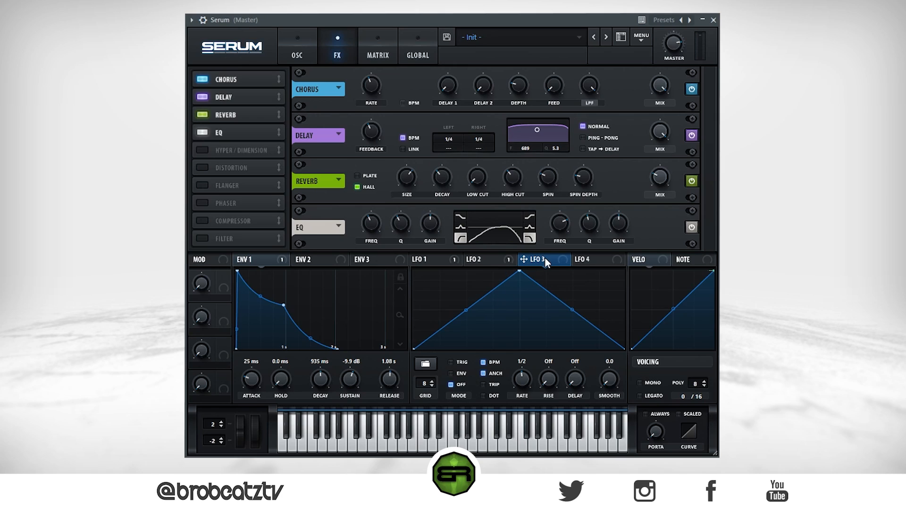
Step: Assign LFO 3 to the chorus rate, set the LFO's rate to 2 bar and draw an uneven step pattern as its shape
left_click_drag(538, 259, 374, 89)
left_click_drag(521, 379, 522, 394)
mouse_move(427, 339)
left_mouse_down()
mouse_move(607, 339)
mouse_move(536, 342)
mouse_move(517, 293)
left_mouse_up()
mouse_move(438, 330)
left_mouse_down()
mouse_move(430, 234)
mouse_move(462, 367)
mouse_move(507, 250)
left_mouse_up()
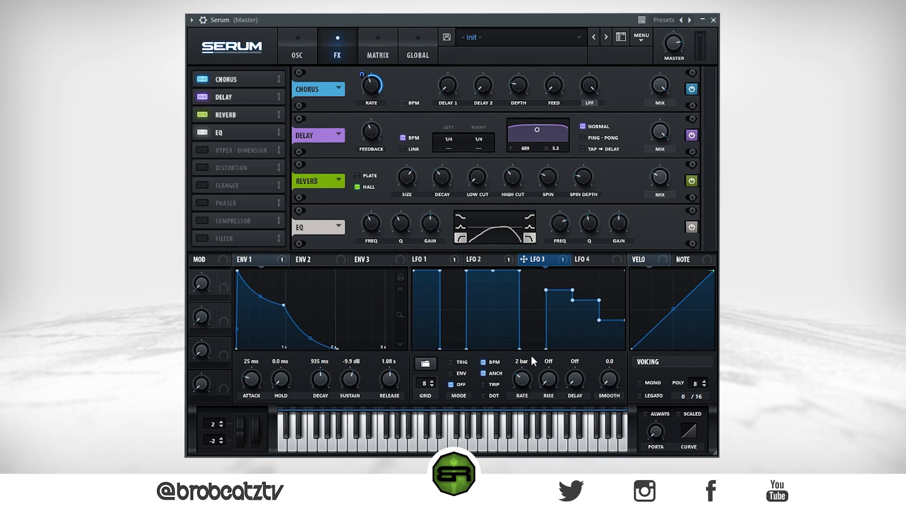
left_click_drag(581, 314, 587, 264)
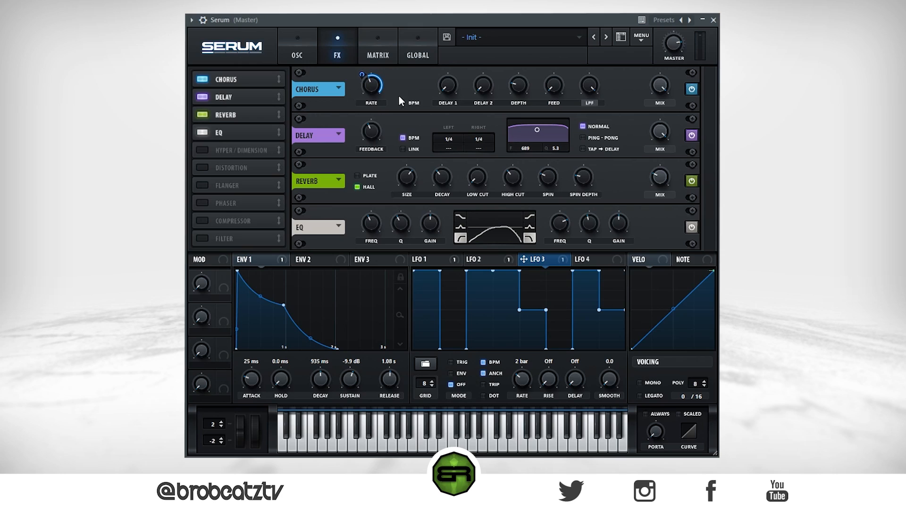
Step: Set the chorus rate to 0.14 Hz and reduce LFO 3's modulation of it to a small amount
mouse_move(378, 91)
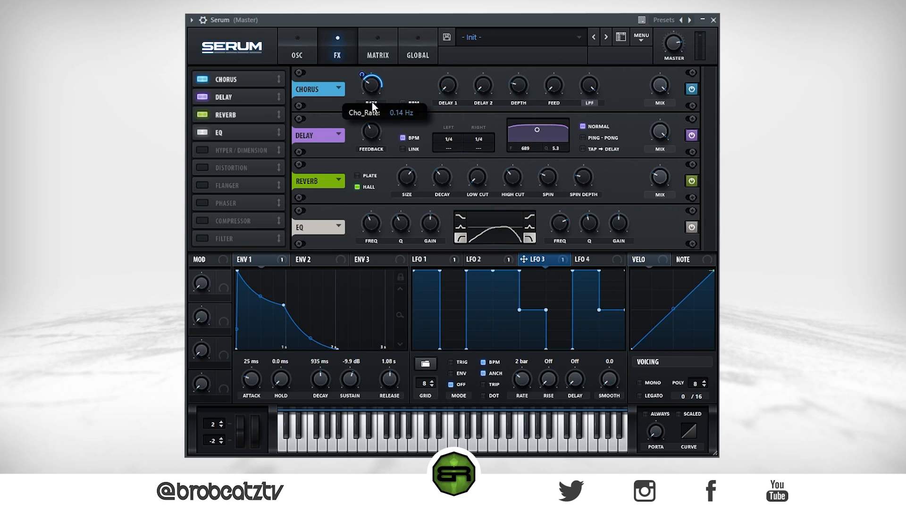
left_click_drag(363, 74, 360, 98)
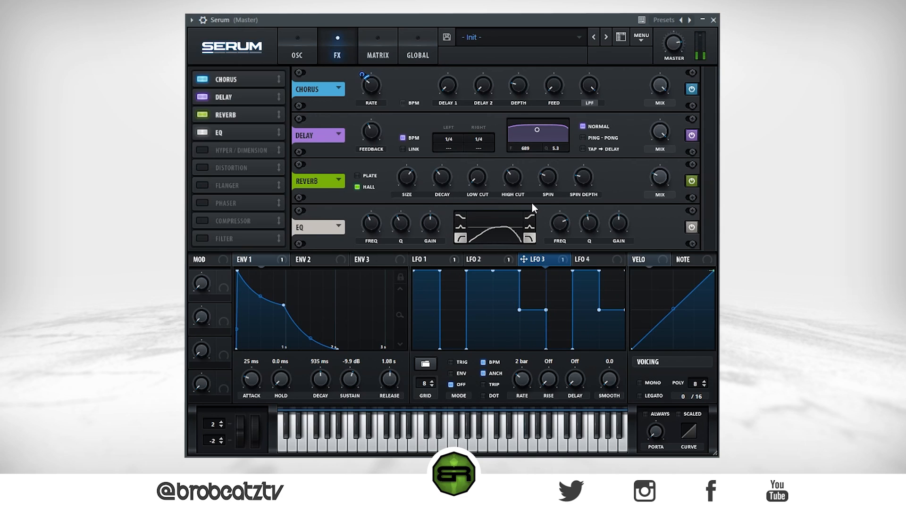
Step: Assign LFO 4 as a modulator of the delay's mix
left_click(590, 260)
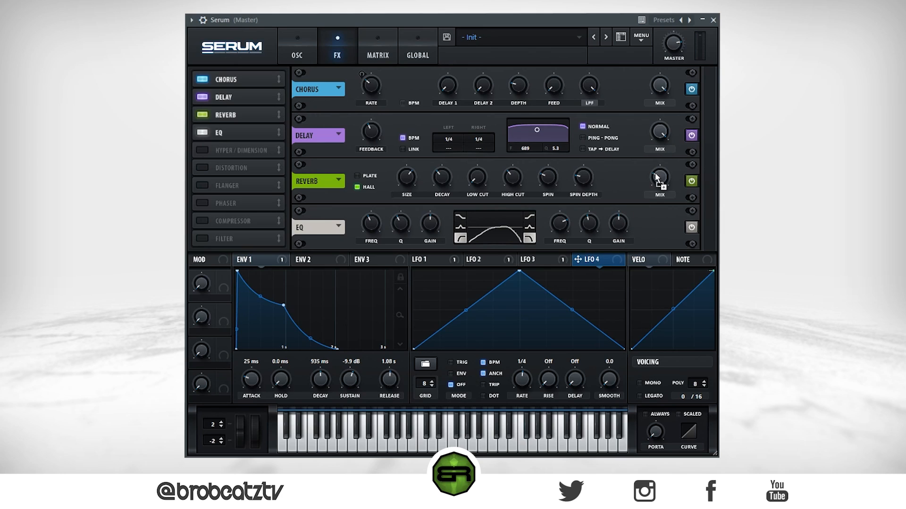
left_click_drag(650, 123, 606, 254)
mouse_move(660, 180)
left_mouse_down()
mouse_move(668, 111)
mouse_move(652, 179)
left_mouse_up()
left_click_drag(663, 130, 661, 132)
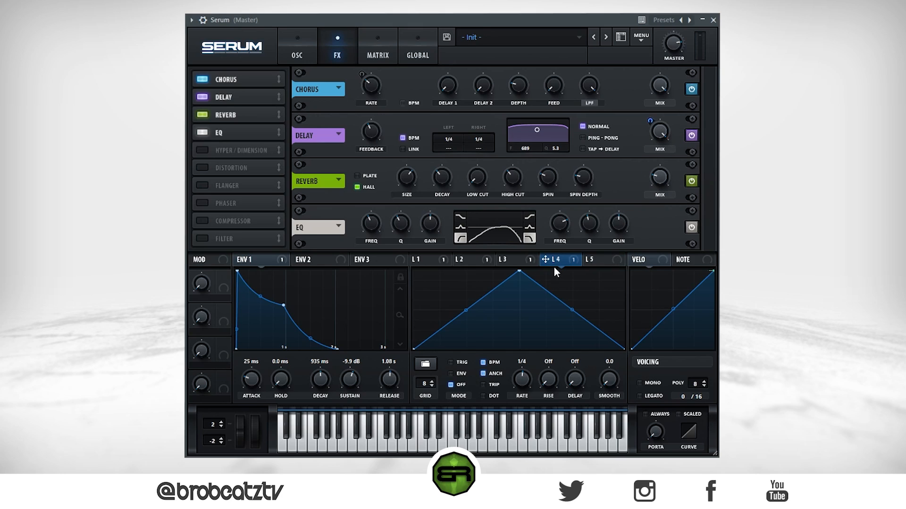
Step: Set LFO 4's rate to 2 bar and its grid to 4, and draw flat steps at about one quarter height
left_click_drag(526, 400, 529, 416)
left_click(431, 386)
left_click(431, 386)
left_click(432, 386)
left_click(431, 385)
left_click(437, 330, "shift")
left_click_drag(437, 330, 612, 332)
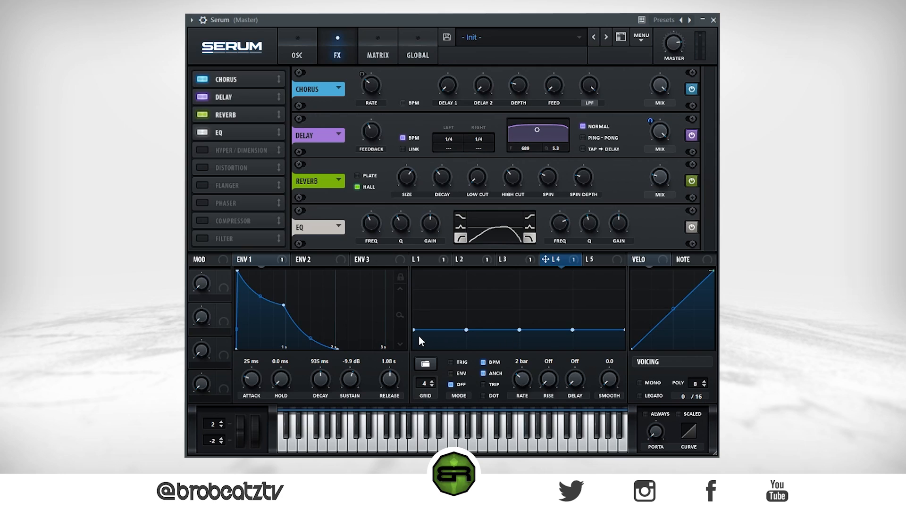
Step: Reshape LFO 4 to start and end at zero, with a half-height second step and a sharp drop at three quarters
left_click_drag(416, 329, 405, 359)
double_click(624, 330)
left_click_drag(489, 332, 521, 312)
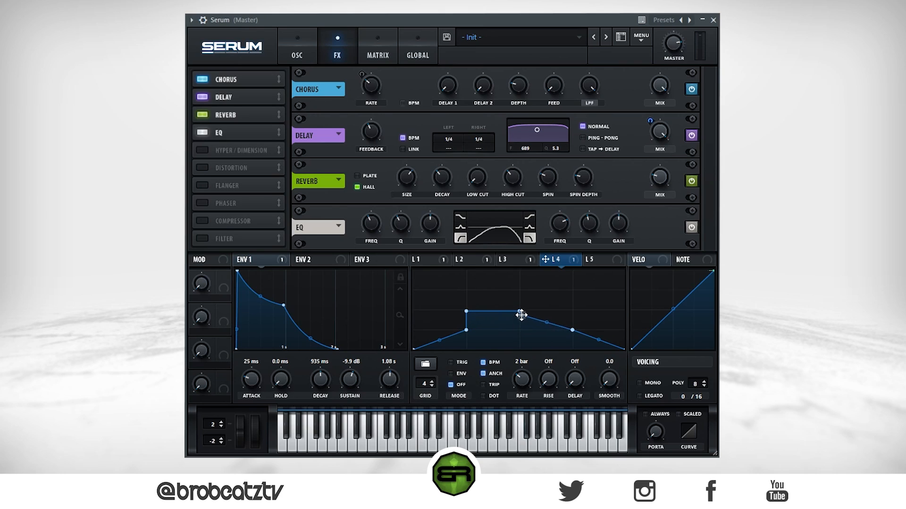
left_click_drag(570, 337, 573, 348)
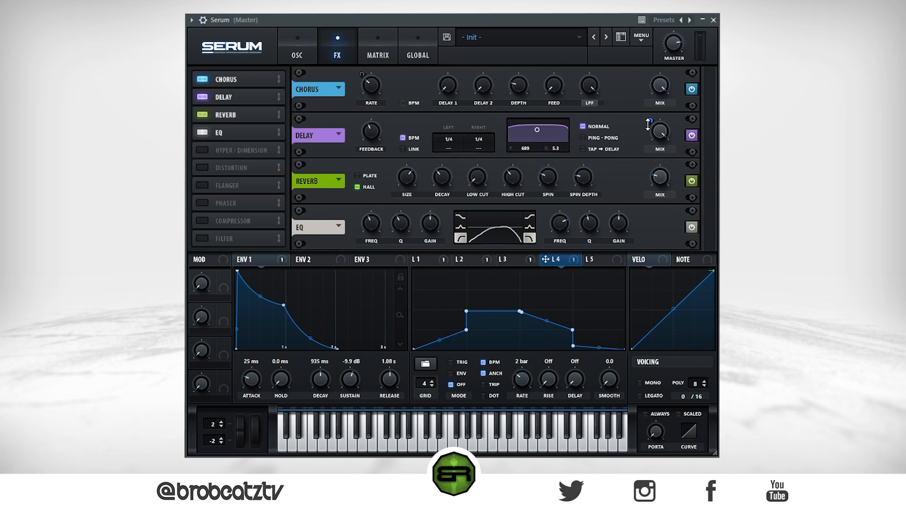
Step: Lower the delay's mix to its minimum and widen LFO 4's modulation of it to the full range
mouse_move(659, 146)
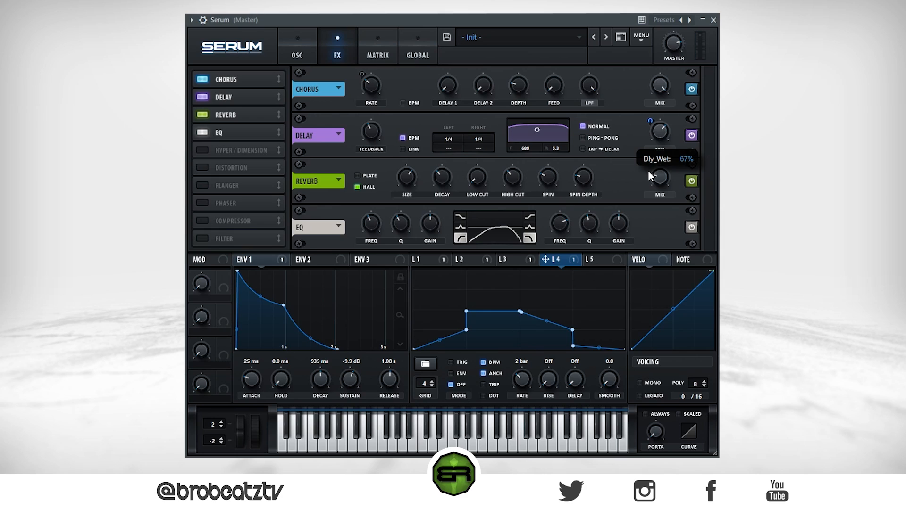
left_click_drag(650, 128, 650, 175)
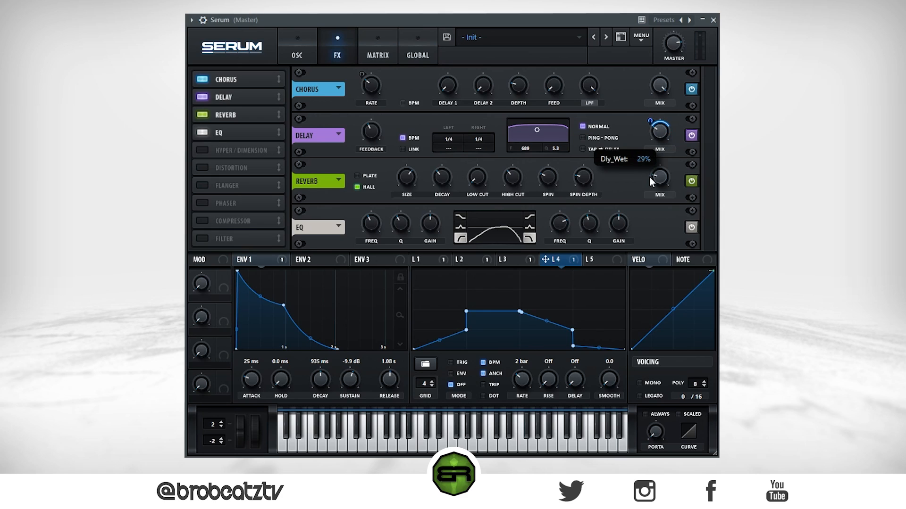
left_click_drag(650, 124, 654, 89)
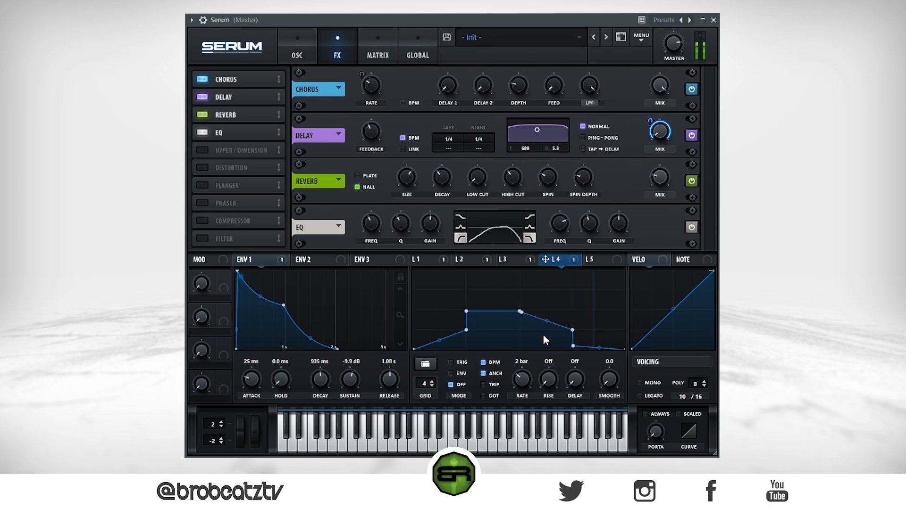
Step: Raise LFO 4's peak at one quarter to about three-quarter height and remove the middle points, leaving a straight slope to three quarters
left_click_drag(500, 318, 520, 304)
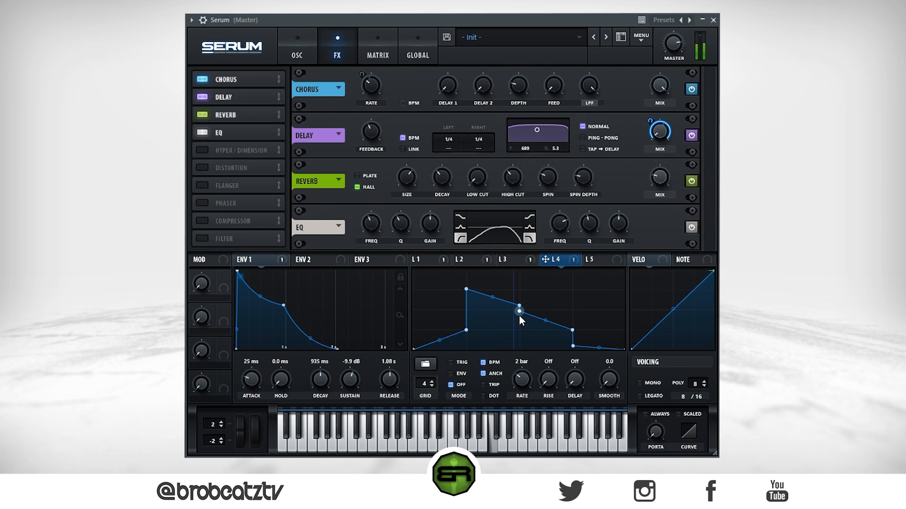
double_click(520, 313)
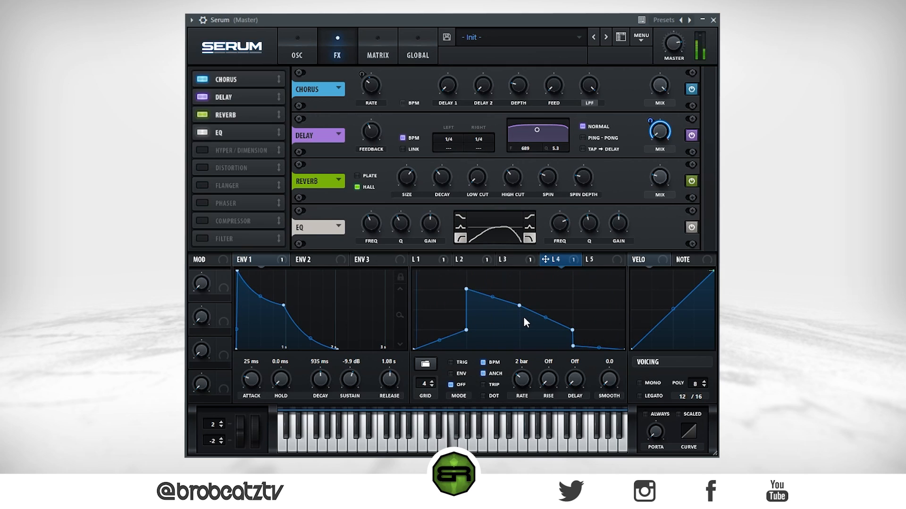
double_click(521, 305)
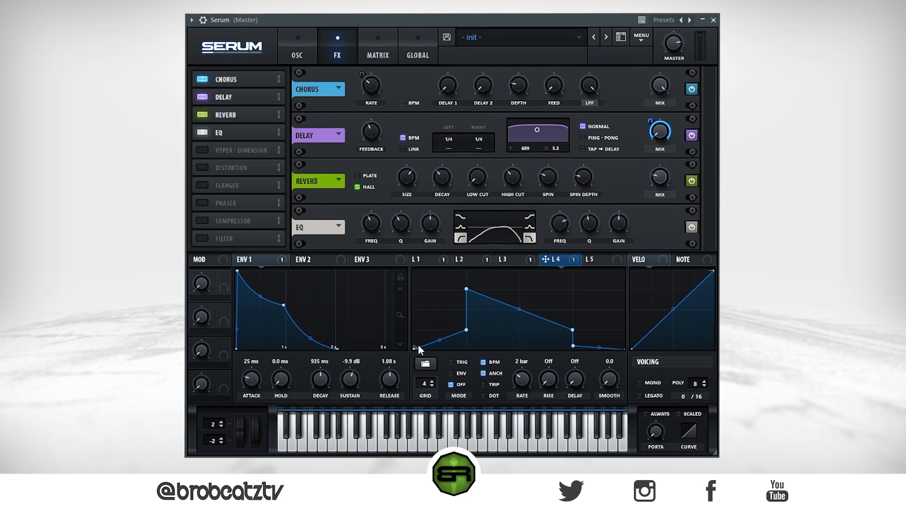
Step: Open the preset's description for editing
left_click(500, 58)
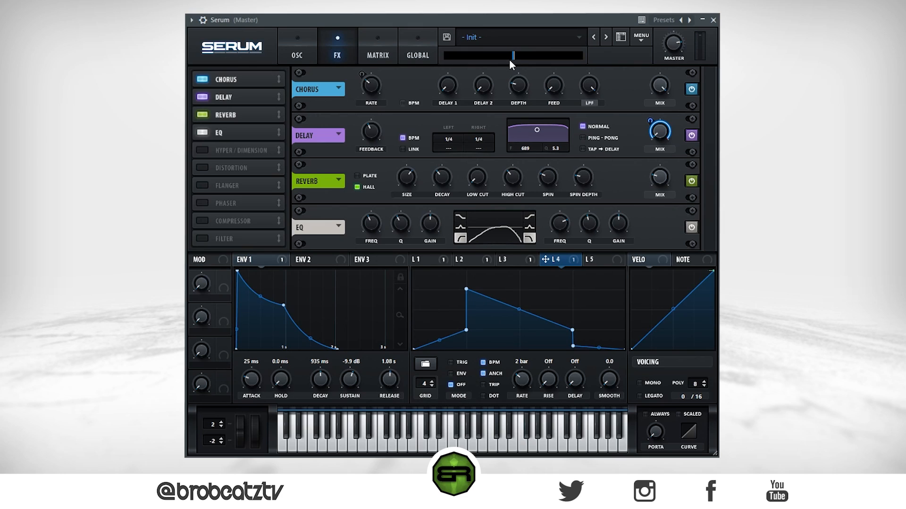
type("djfhasdklfjhkasjldfh")
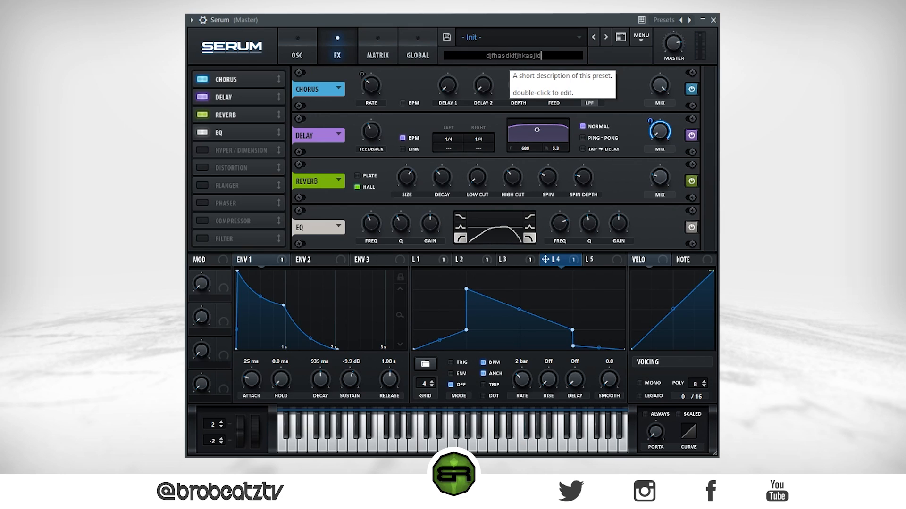
key("BackSpace")
key("BackSpace")
key("BackSpace")
key("BackSpace")
key("BackSpace")
key("BackSpace")
key("BackSpace")
key("BackSpace")
key("BackSpace")
key("BackSpace")
key("BackSpace")
key("BackSpace")
key("BackSpace")
key("BackSpace")
key("BackSpace")
key("BackSpace")
key("BackSpace")
key("BackSpace")
key("BackSpace")
key("BackSpace")
Step: Set the preset's description to BRO and its author to STORY
type("BOR")
key("BackSpace")
key("BackSpace")
type("RO")
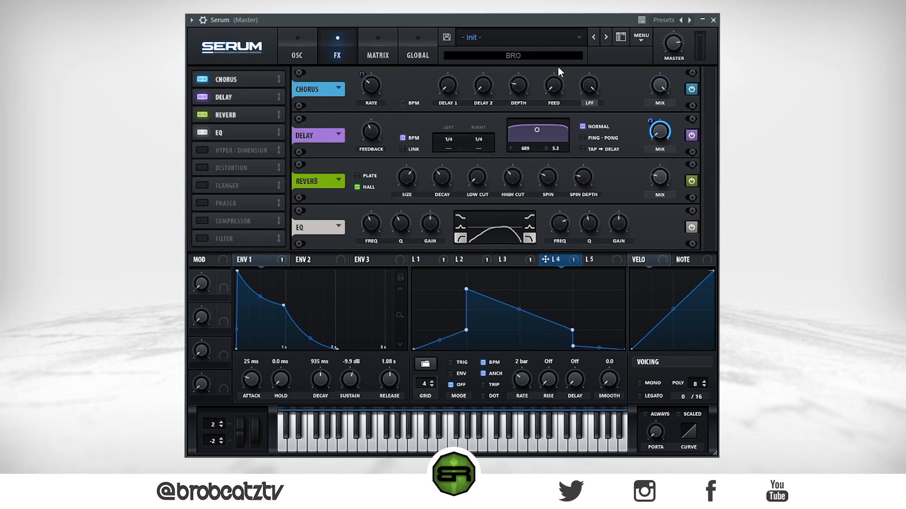
key("Return")
left_click(618, 56)
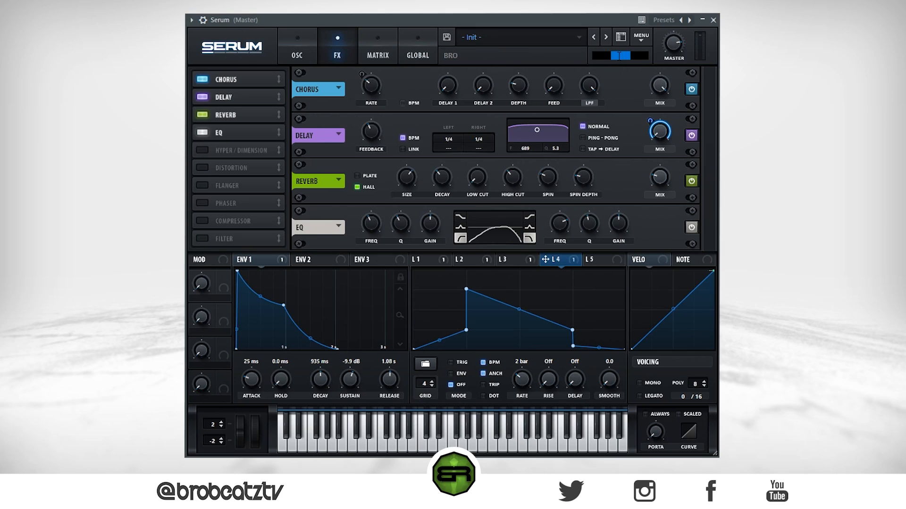
type("STORY")
left_click(445, 37)
key("Return")
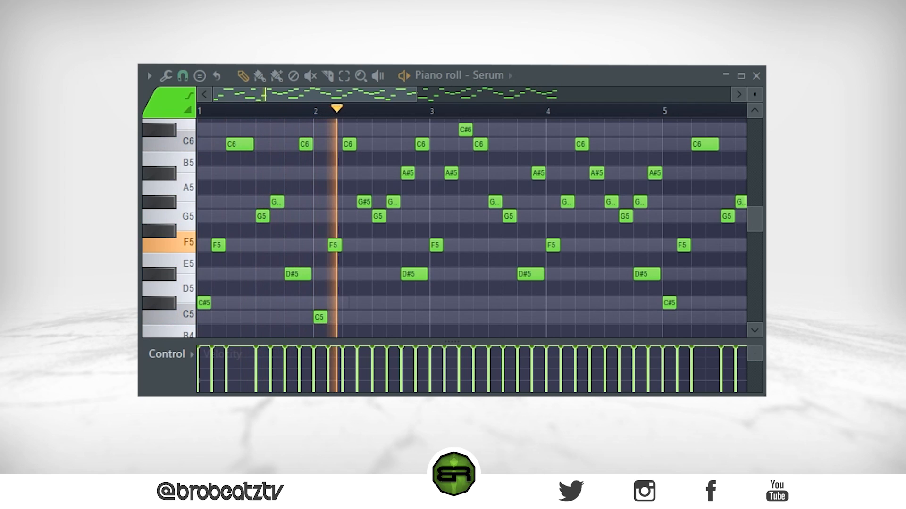
Step: Stop the playback of the Serum melody in the piano roll
key("space")
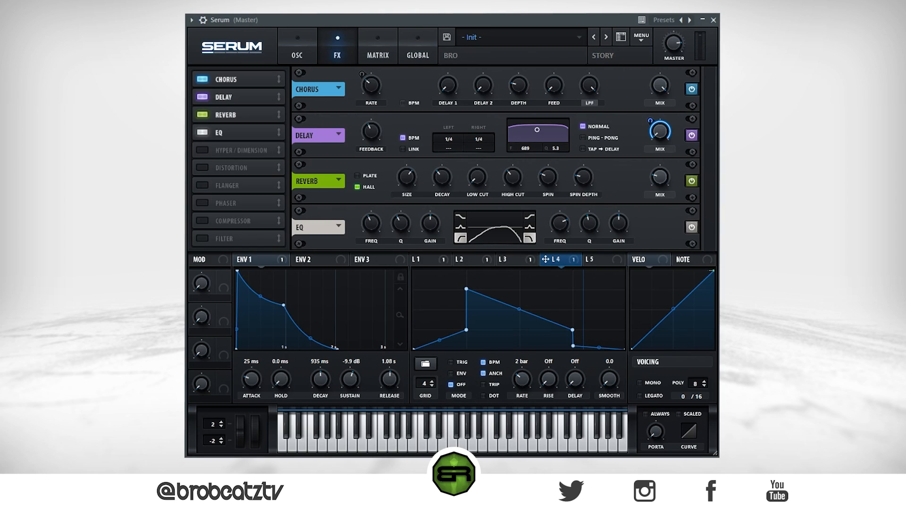